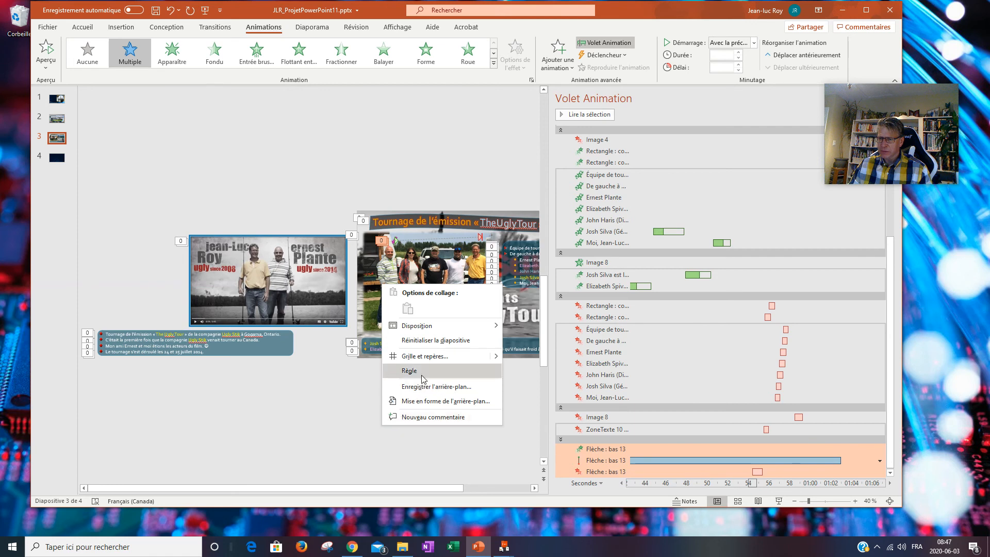
# Step: Undo the last duration change on Flèche : bas 13's motion animation and review its effect, timing and text options without changing them
pyautogui.click(336, 420)
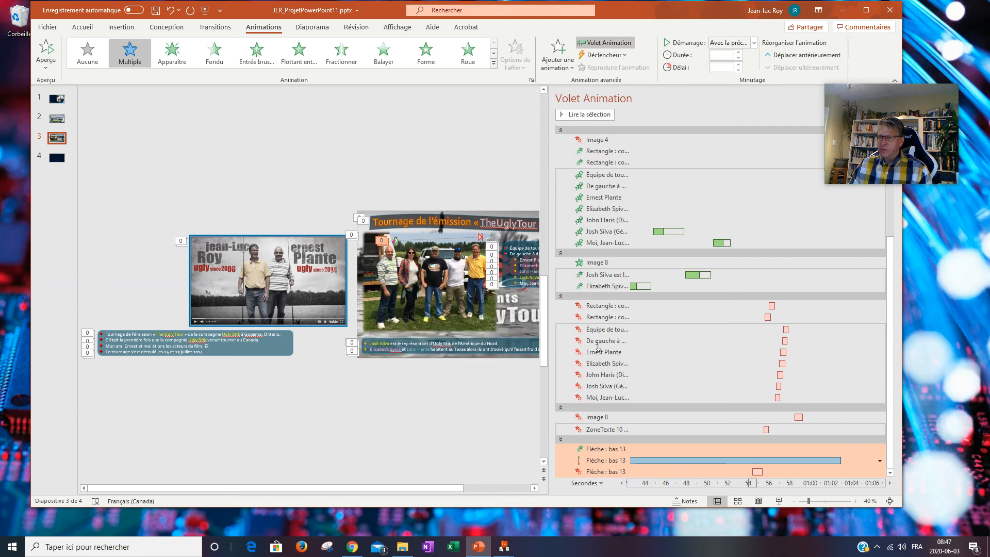
pyautogui.hotkey('ctrl', 'z')
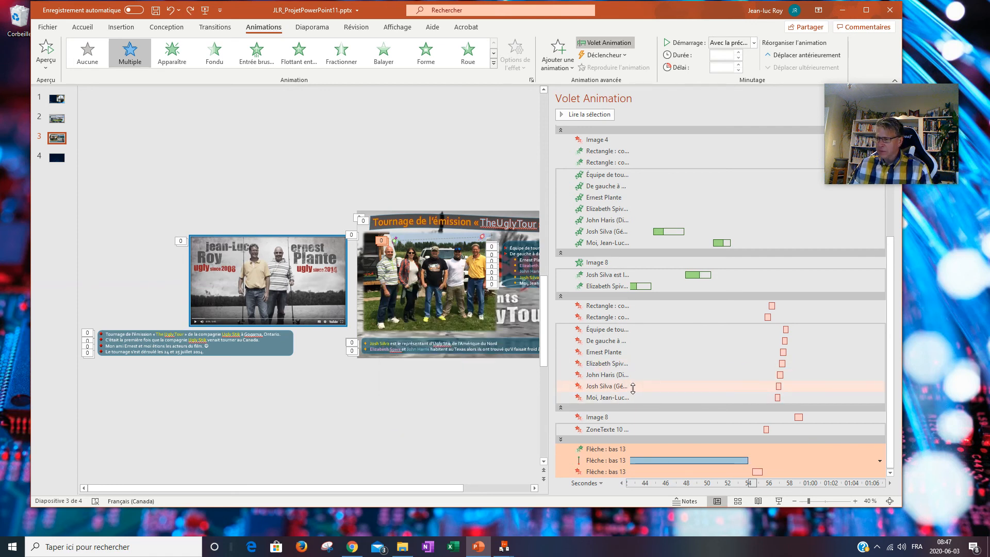
pyautogui.click(881, 461)
pyautogui.click(865, 414)
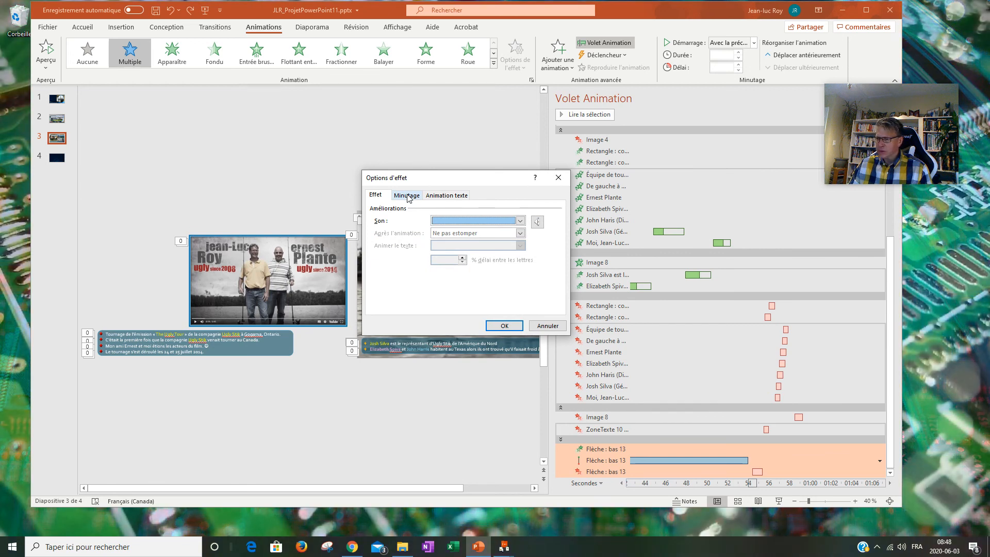
pyautogui.click(407, 195)
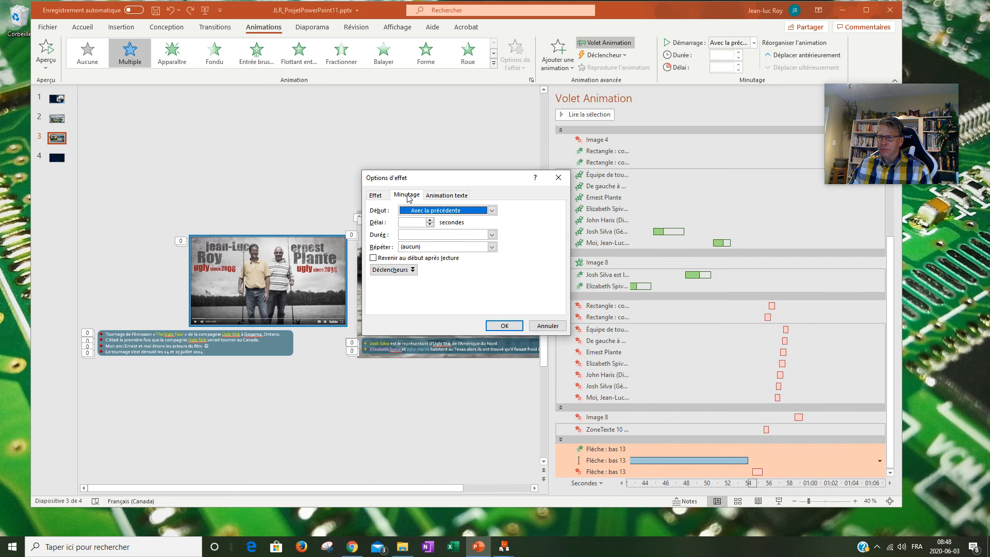
pyautogui.click(442, 196)
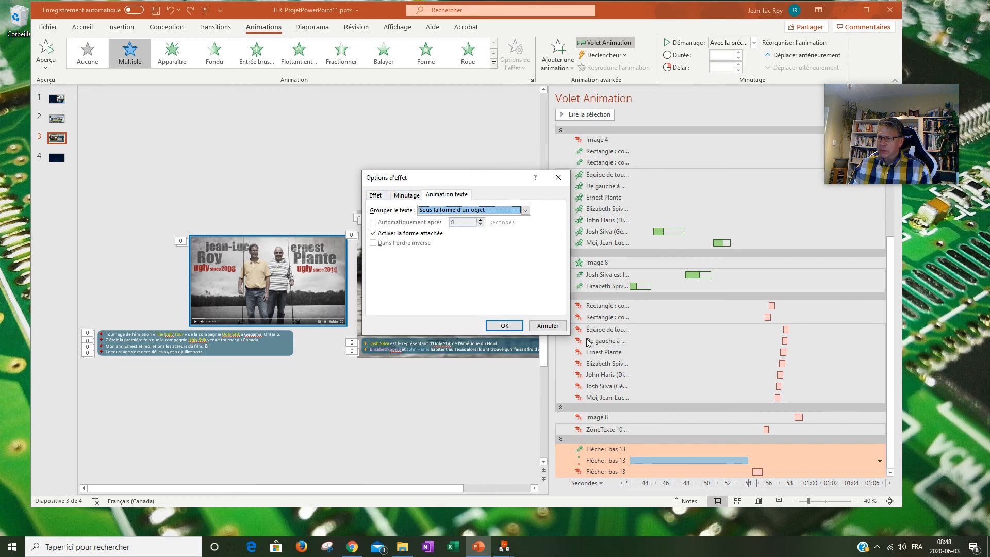
pyautogui.click(548, 325)
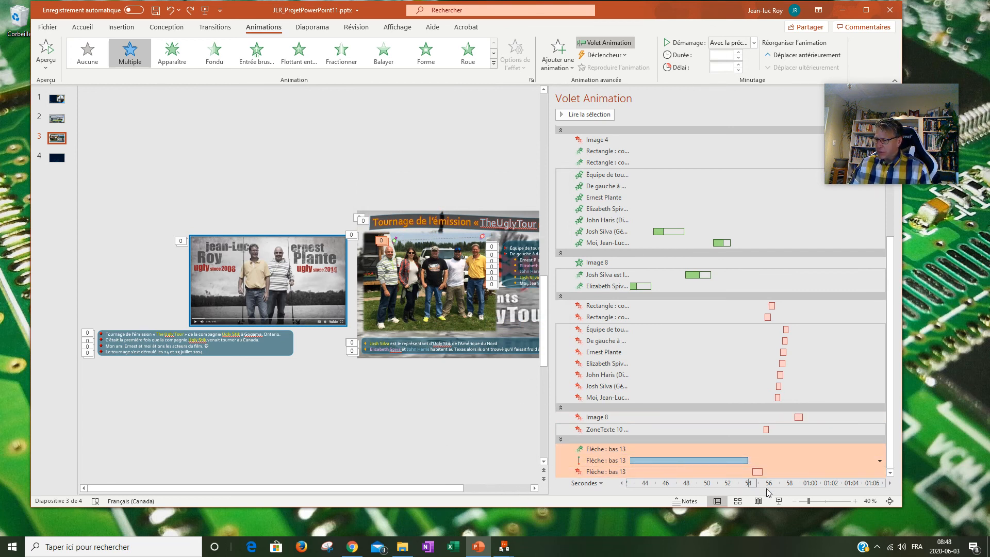
# Step: Make Flèche : bas 13's motion animation start slightly earlier on the timeline, and close the animation pane
pyautogui.click(622, 483)
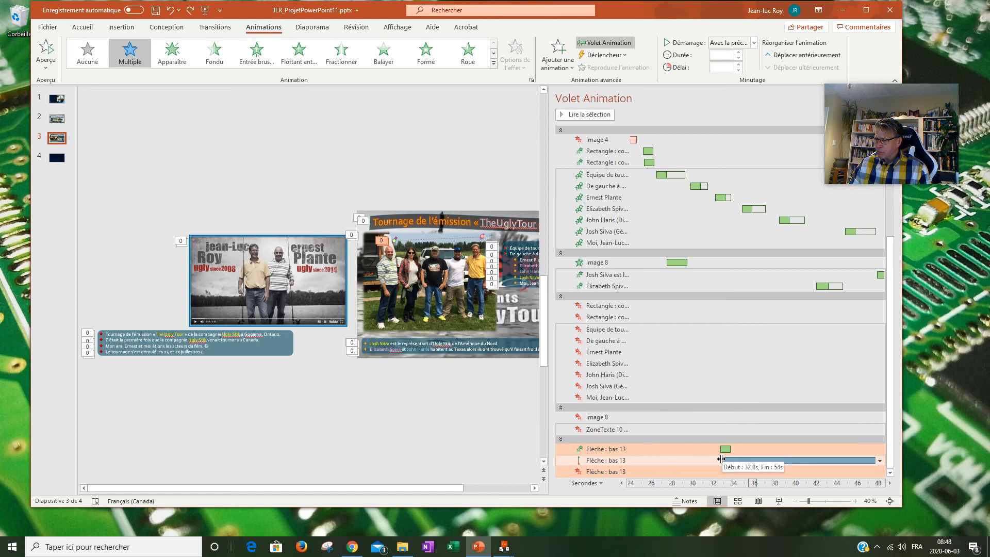
pyautogui.moveTo(720, 459); pyautogui.dragTo(711, 459)
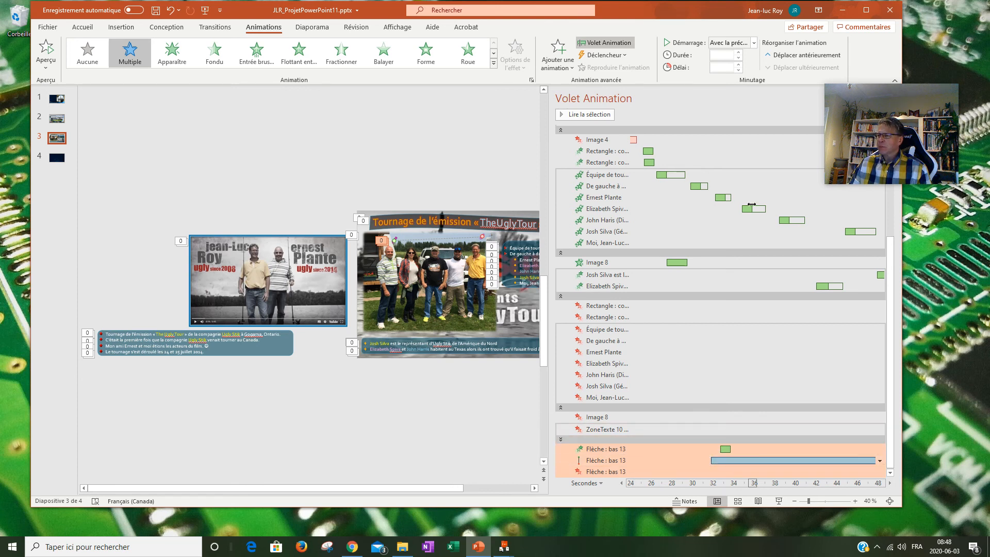
pyautogui.moveTo(901, 91); pyautogui.dragTo(913, 120)
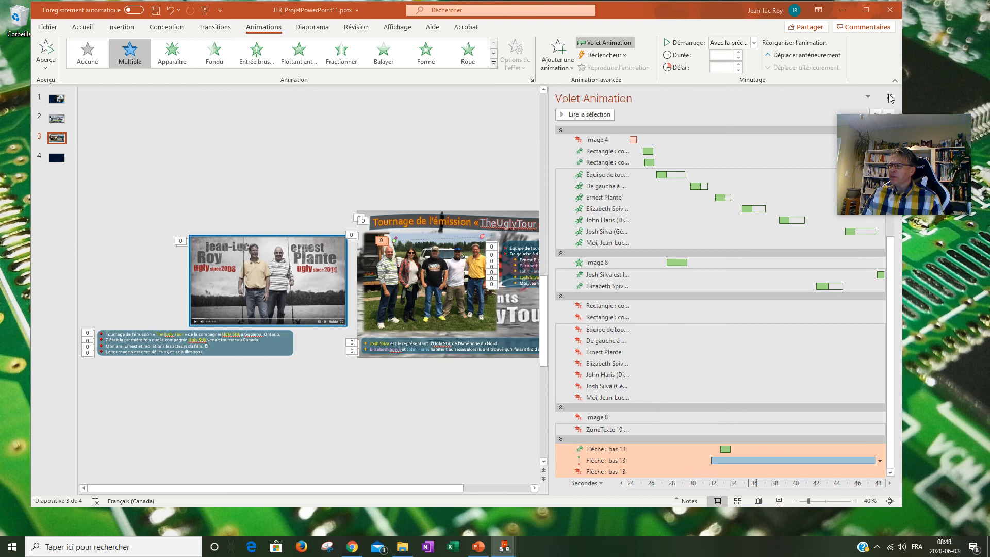
pyautogui.click(700, 195)
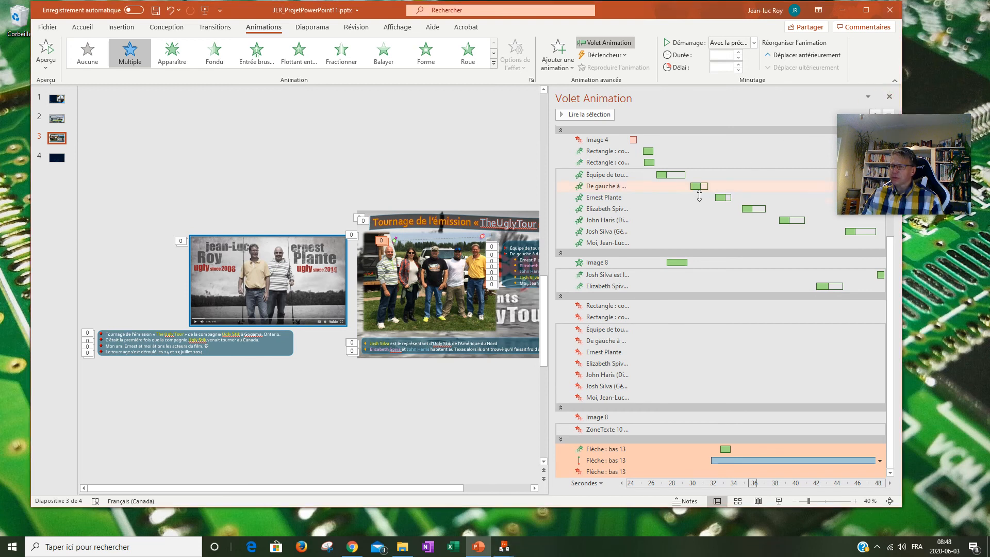
pyautogui.click(889, 96)
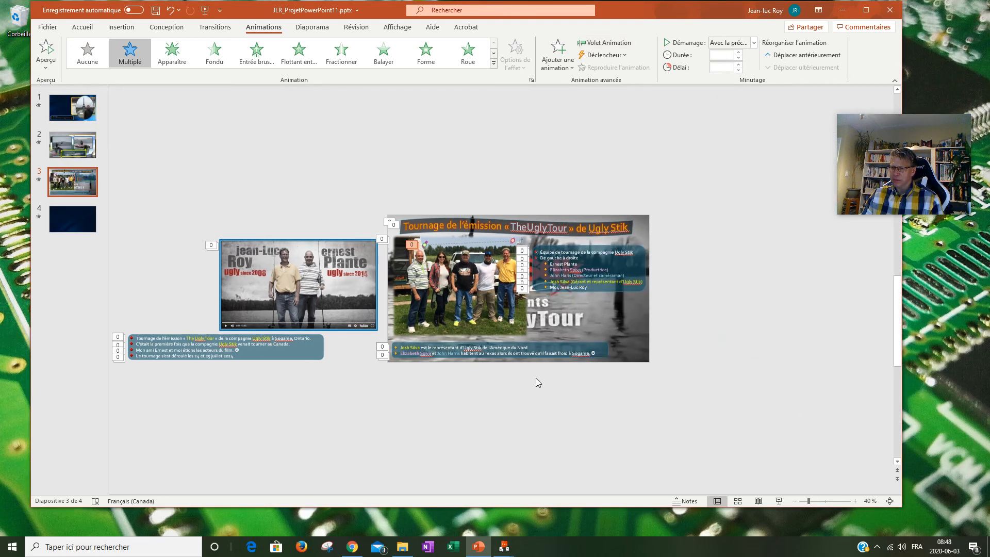
pyautogui.click(470, 256)
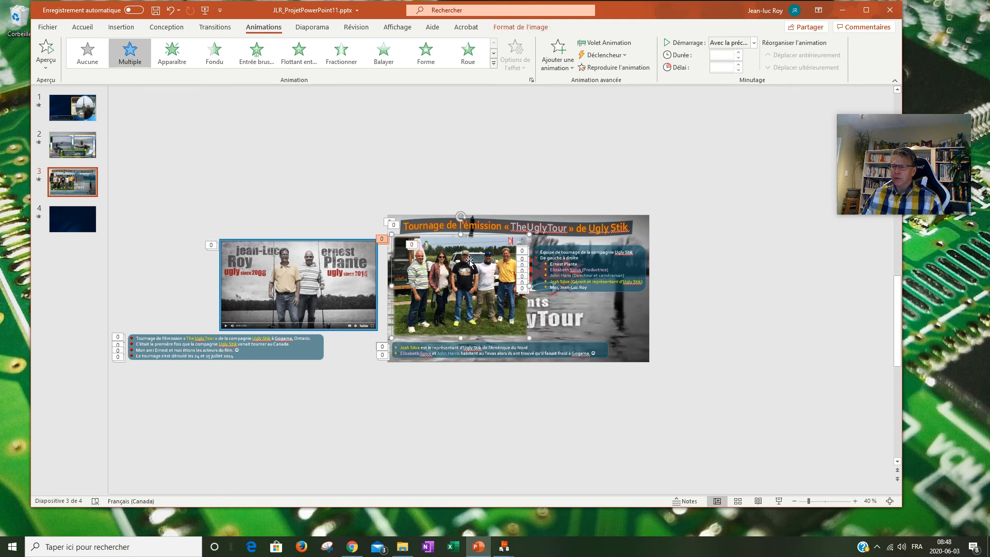
pyautogui.keyDown('shift'); pyautogui.click(591, 275); pyautogui.keyUp('shift')
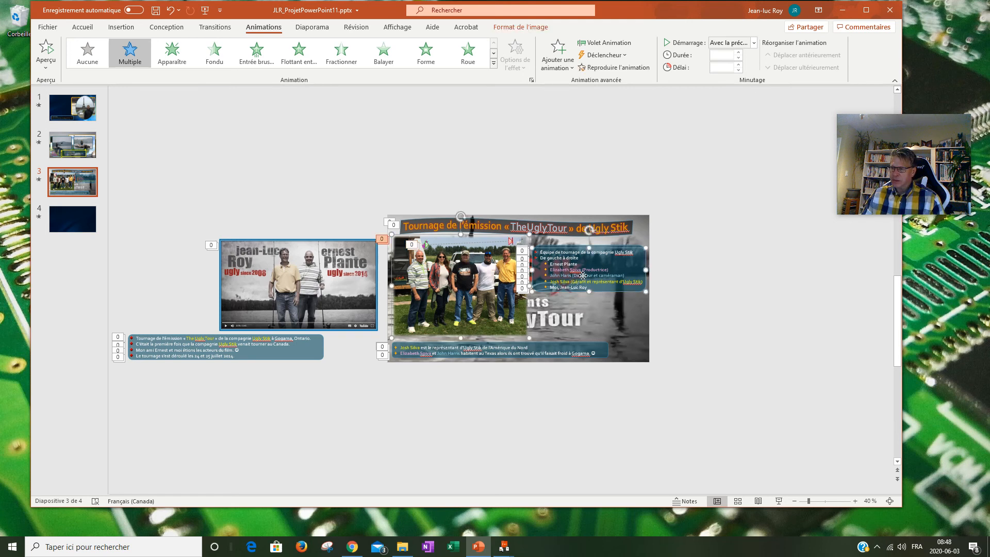
pyautogui.keyDown('shift'); pyautogui.click(626, 246); pyautogui.keyUp('shift')
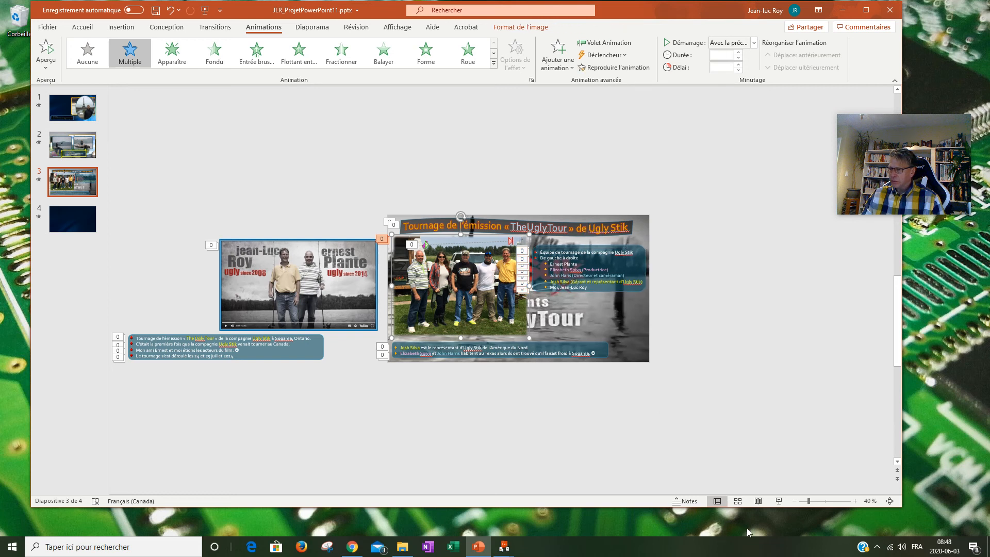
pyautogui.click(855, 500)
pyautogui.click(855, 501)
pyautogui.click(854, 501)
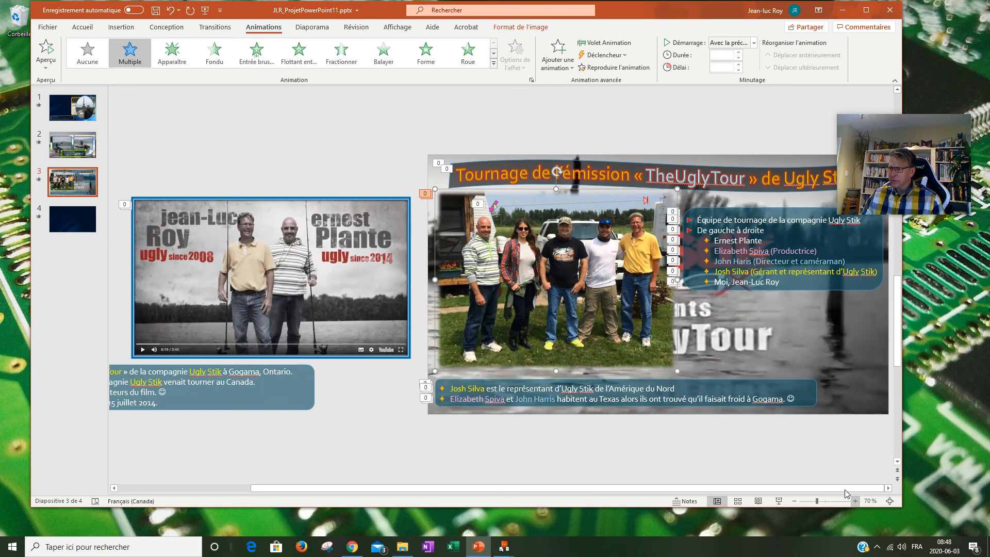
pyautogui.click(774, 262)
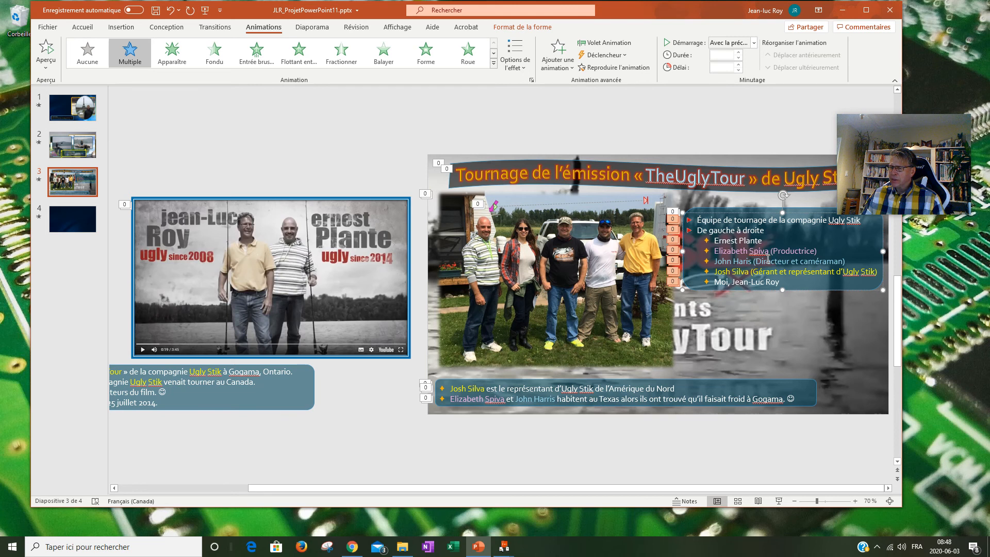
pyautogui.click(696, 388)
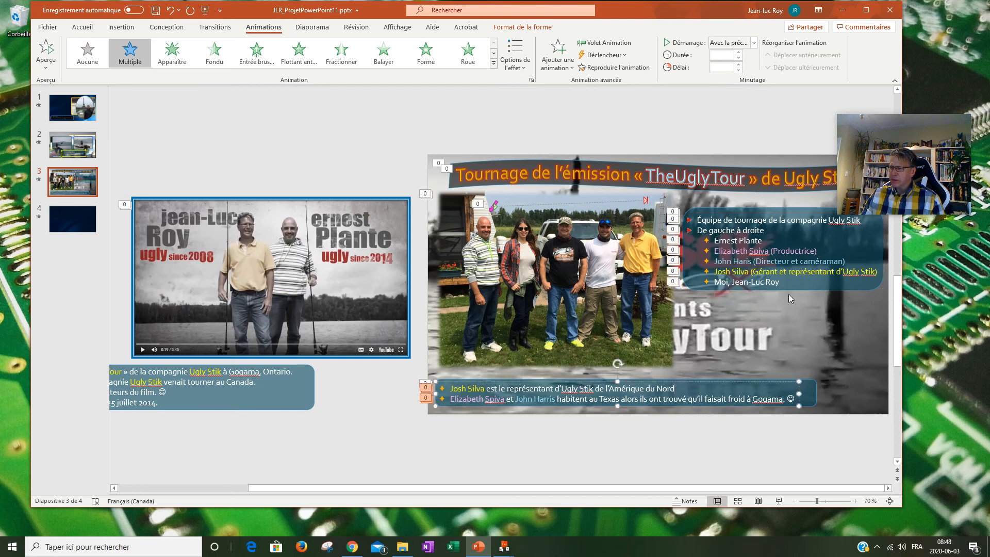
pyautogui.keyDown('shift'); pyautogui.click(869, 288); pyautogui.keyUp('shift')
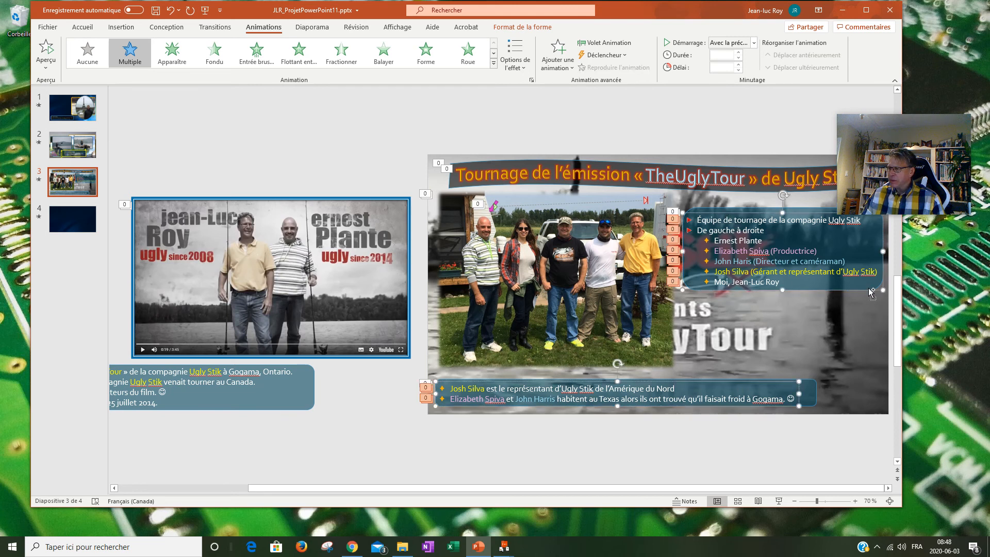
pyautogui.click(764, 213)
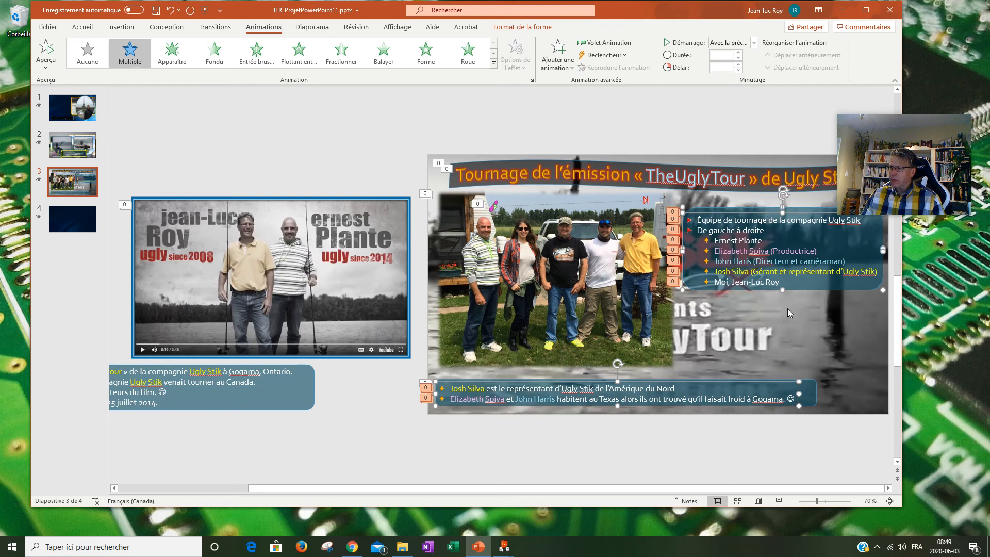
pyautogui.keyDown('shift'); pyautogui.click(630, 340); pyautogui.keyUp('shift')
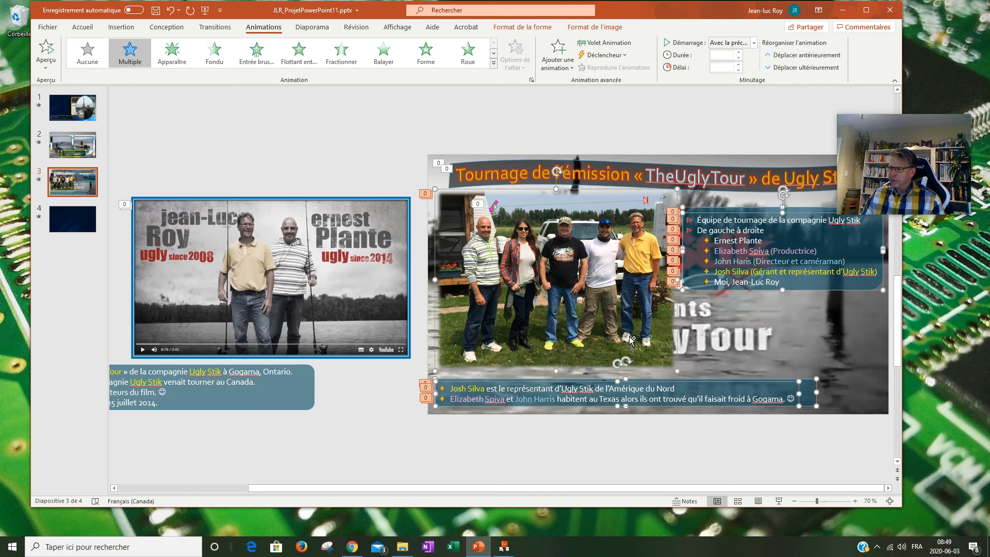
pyautogui.scroll(-1, 698, 475)
pyautogui.scroll(2, 701, 459)
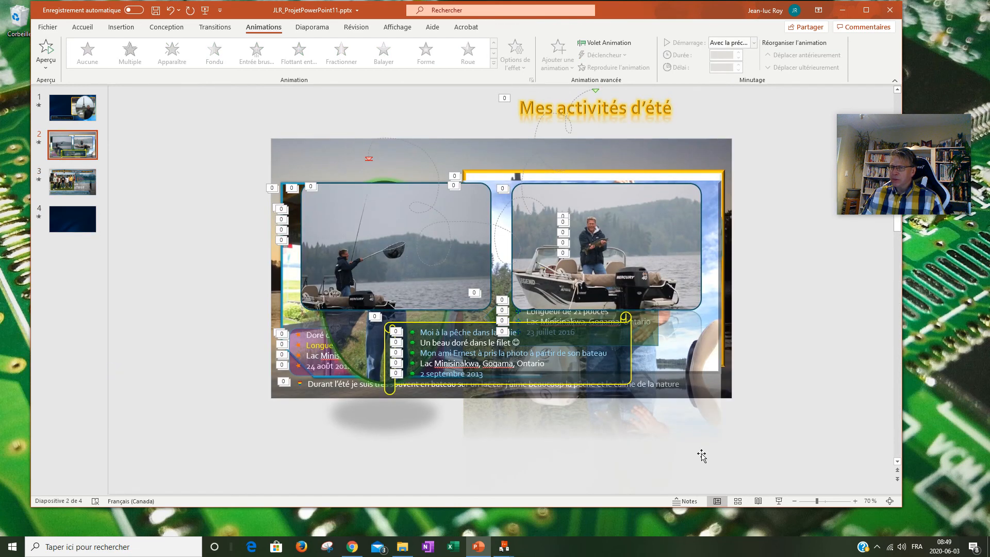
pyautogui.scroll(-4, 413, 398)
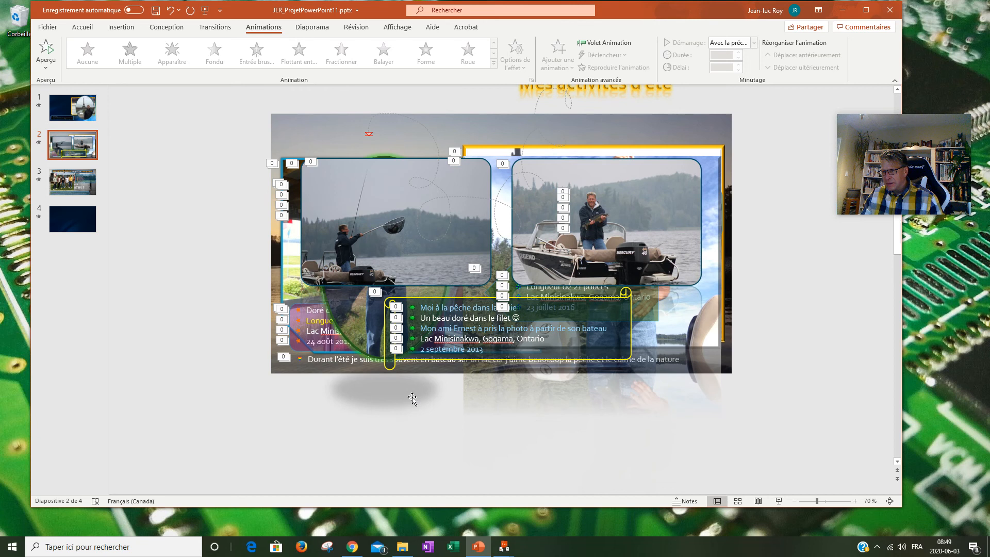
pyautogui.click(76, 185)
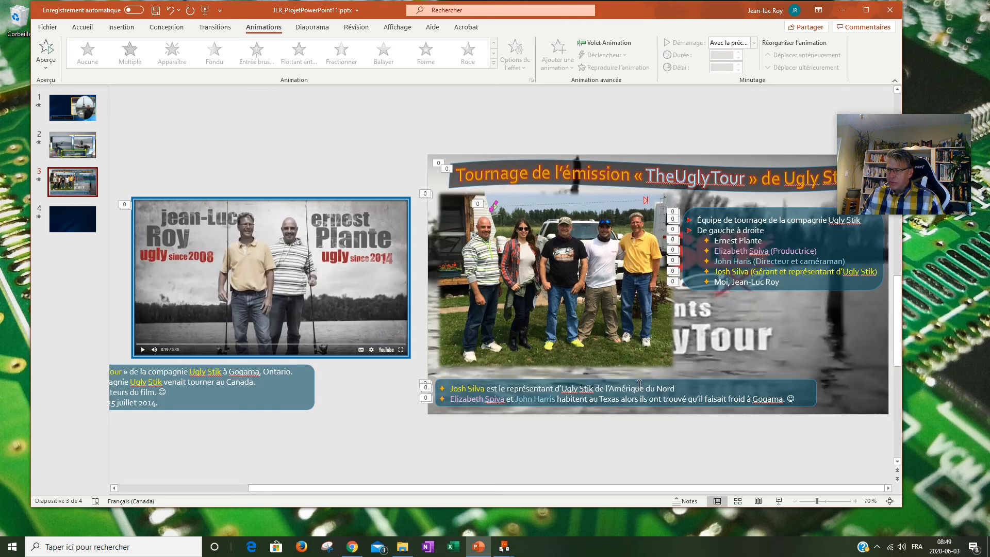
# Step: Select the group photo, its arrow, the team list and the bottom caption together, and move them off slide 3 below the video picture's text box
pyautogui.click(684, 398)
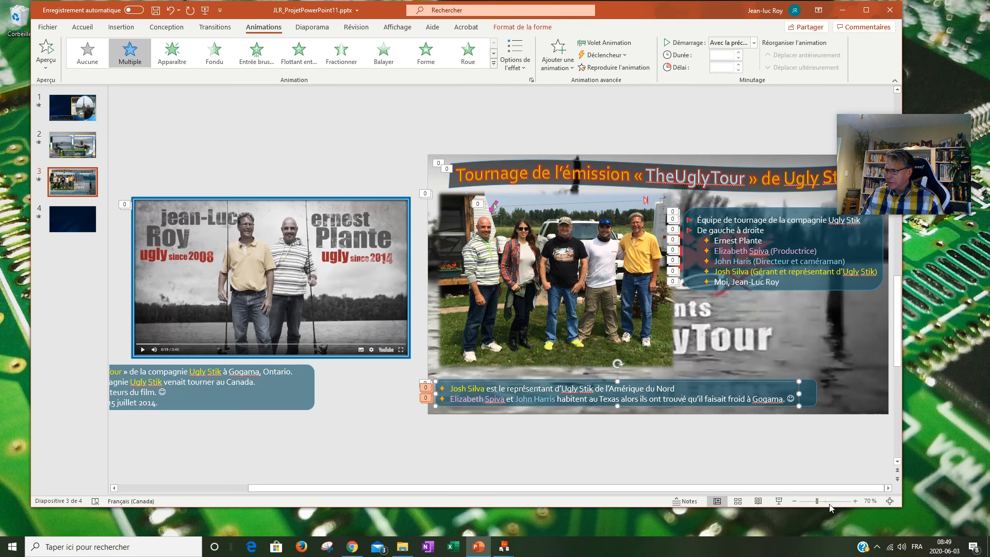
pyautogui.moveTo(812, 400); pyautogui.dragTo(813, 401)
pyautogui.keyDown('shift'); pyautogui.click(782, 264); pyautogui.keyUp('shift')
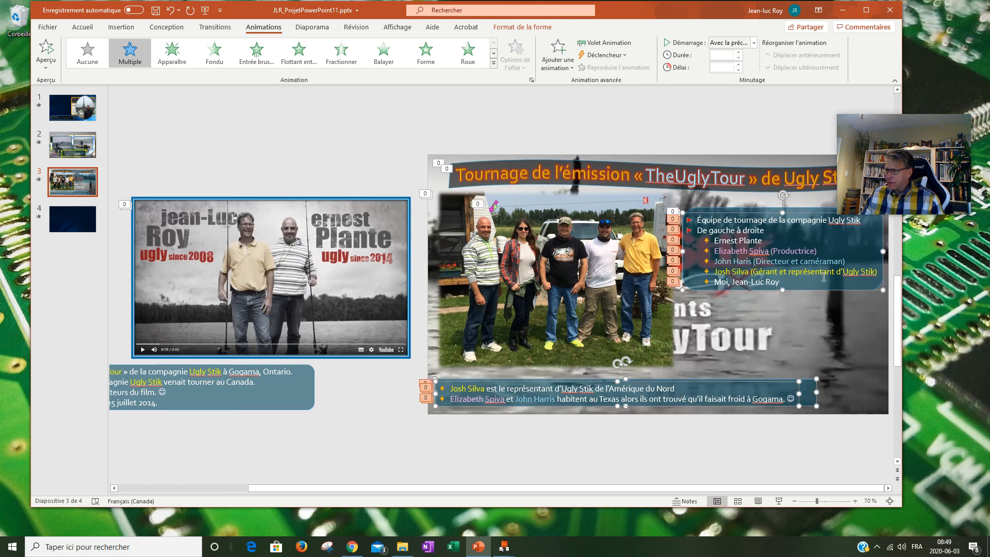
pyautogui.keyDown('ctrl'); pyautogui.click(717, 209); pyautogui.keyUp('ctrl')
pyautogui.keyDown('ctrl'); pyautogui.click(599, 247); pyautogui.keyUp('ctrl')
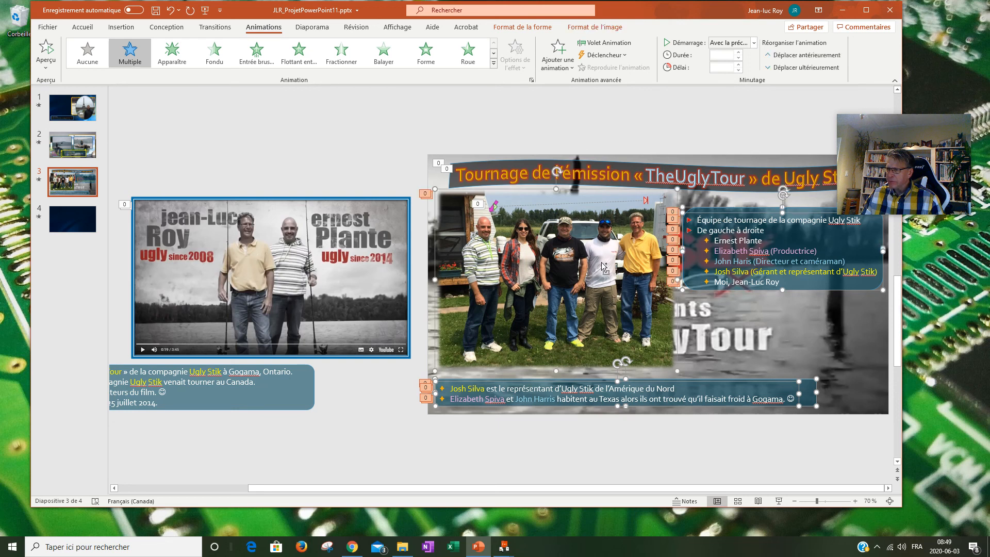
pyautogui.click(494, 211)
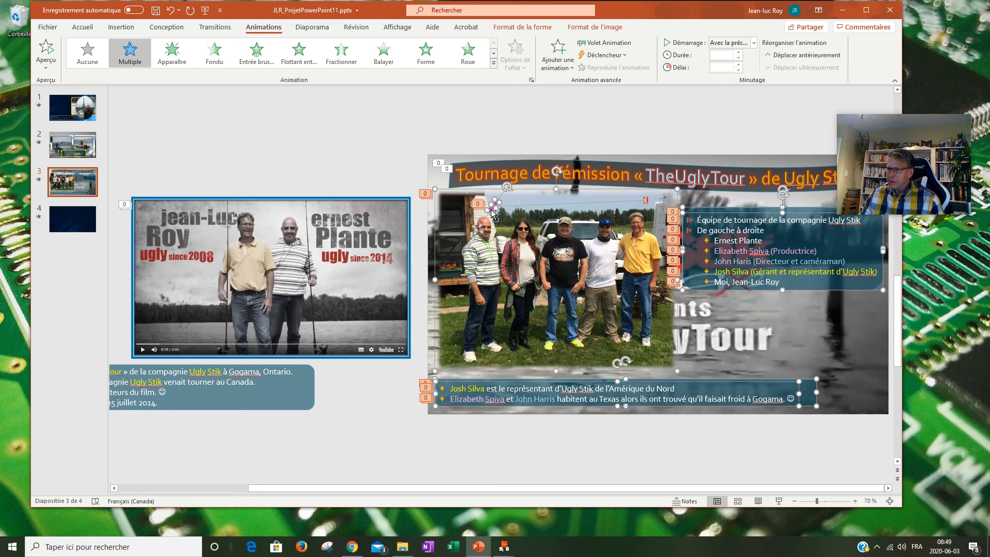
pyautogui.click(794, 501)
pyautogui.click(795, 501)
pyautogui.click(795, 501)
pyautogui.click(795, 501)
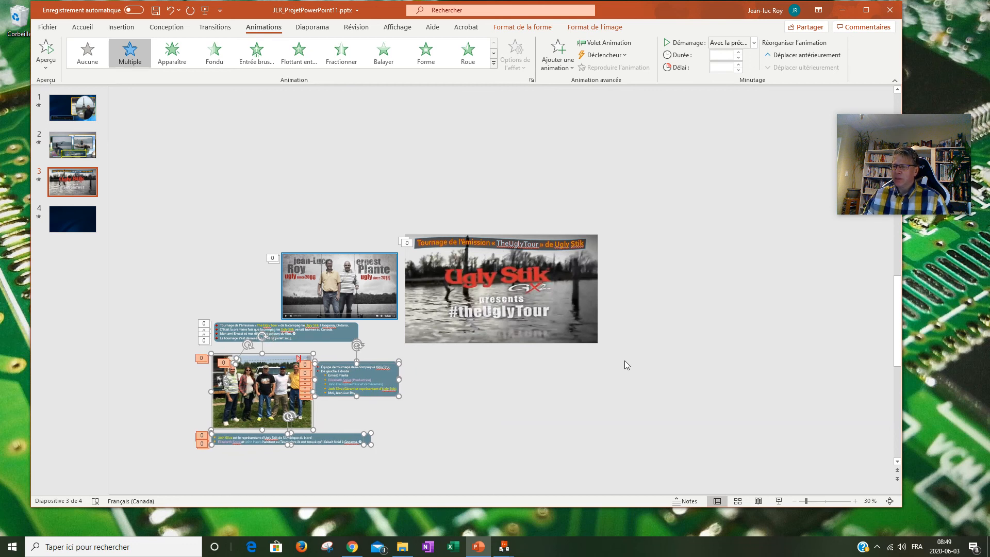
pyautogui.click(624, 360)
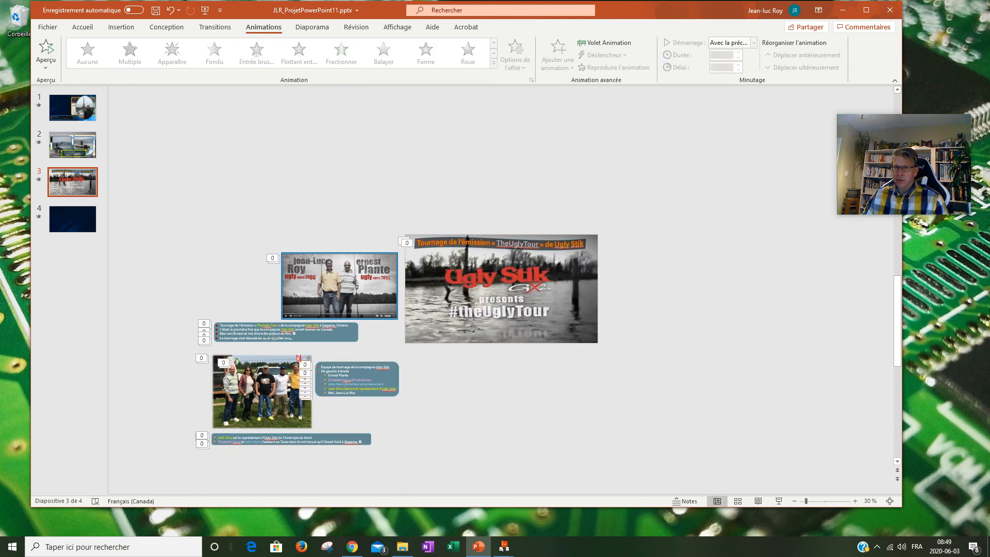
# Step: Narrow the presentation window so that the JLR_ProjetPowerPoint folder window behind it is exposed
pyautogui.click(119, 29)
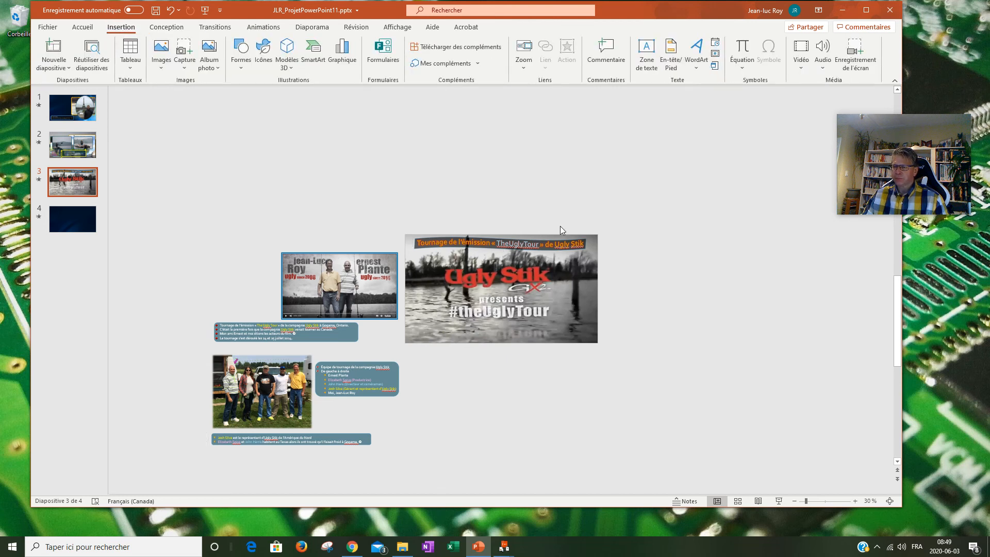
pyautogui.click(854, 501)
pyautogui.click(855, 501)
pyautogui.click(855, 501)
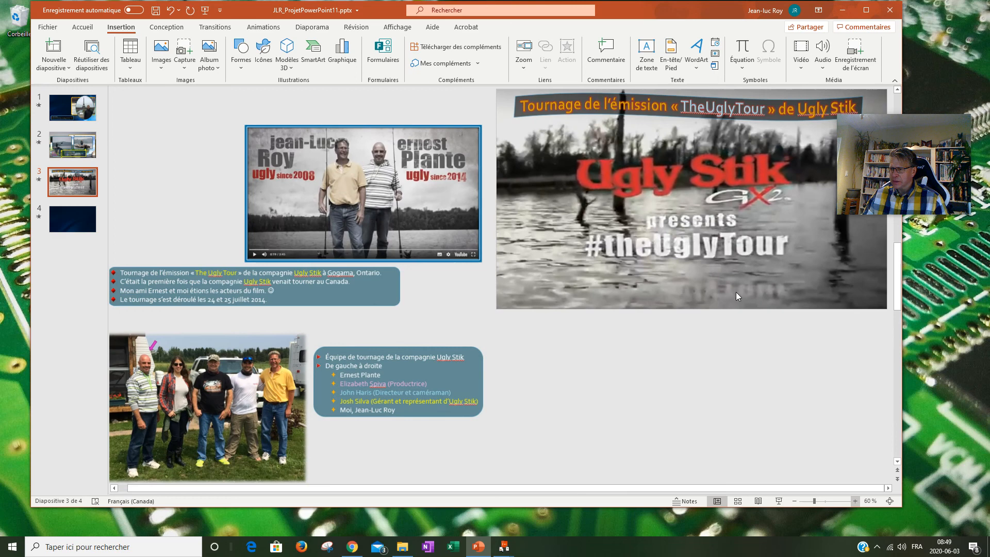
pyautogui.click(854, 504)
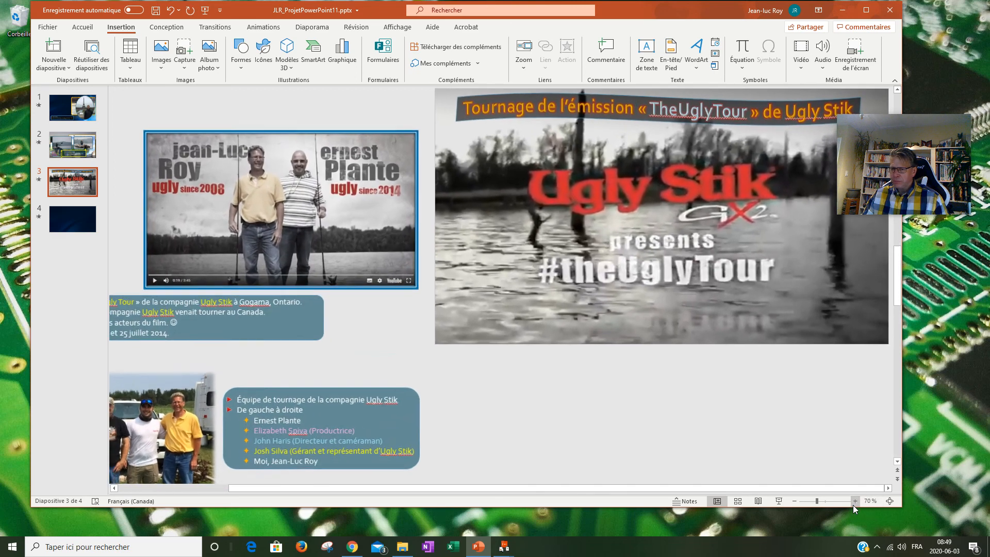
pyautogui.click(854, 504)
pyautogui.click(854, 503)
pyautogui.click(854, 503)
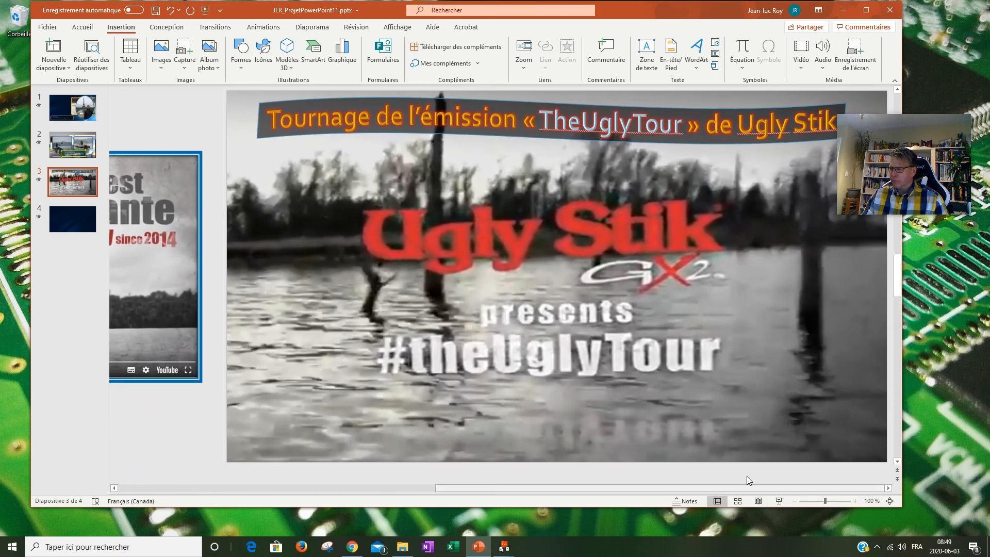
pyautogui.click(796, 499)
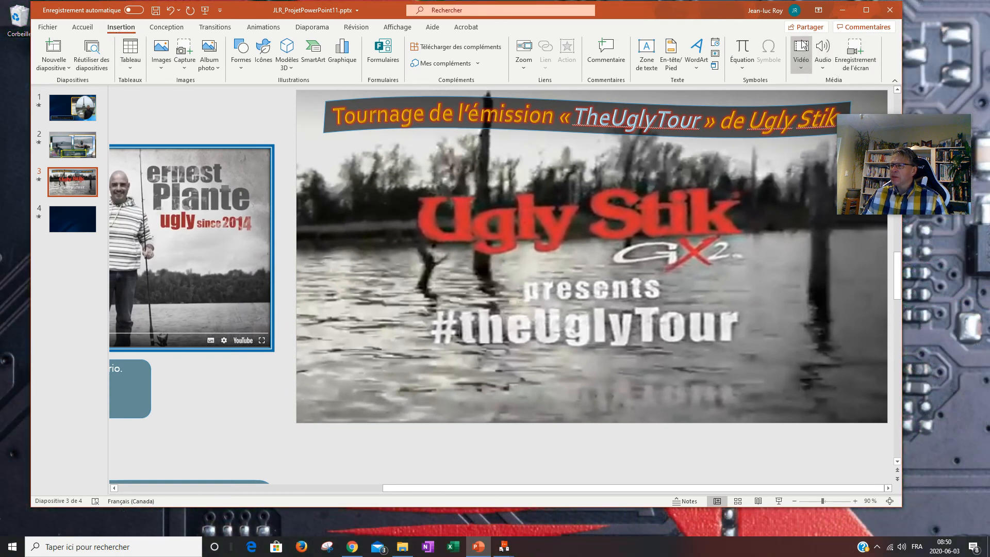
pyautogui.moveTo(902, 51); pyautogui.dragTo(550, 61)
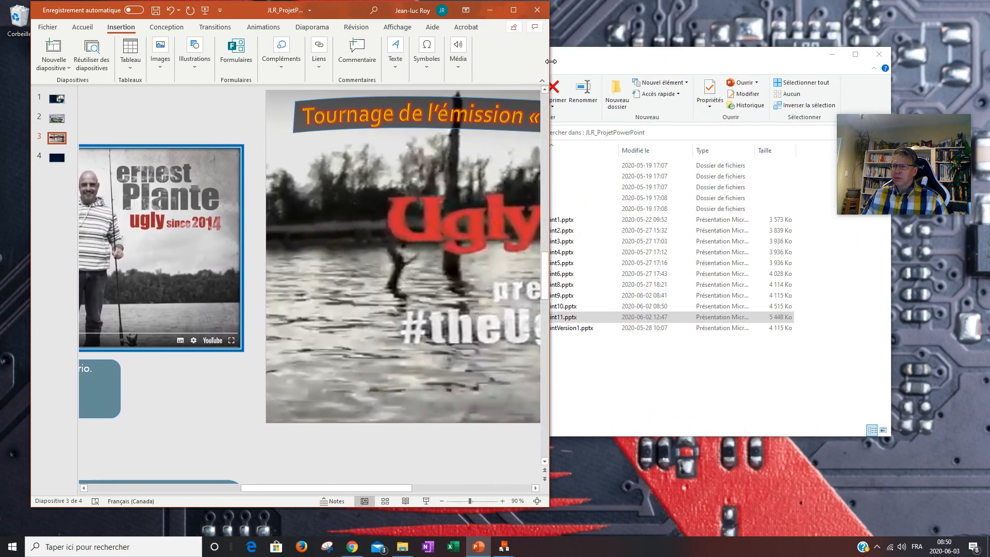
# Step: Widen the presentation window so that it covers the folder window again
pyautogui.click(462, 70)
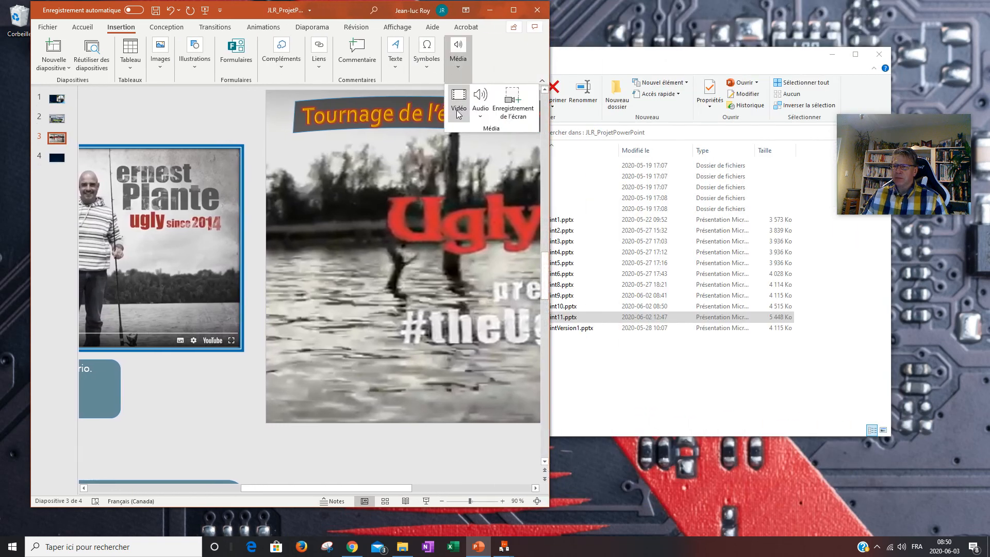
pyautogui.moveTo(552, 55); pyautogui.dragTo(960, 59)
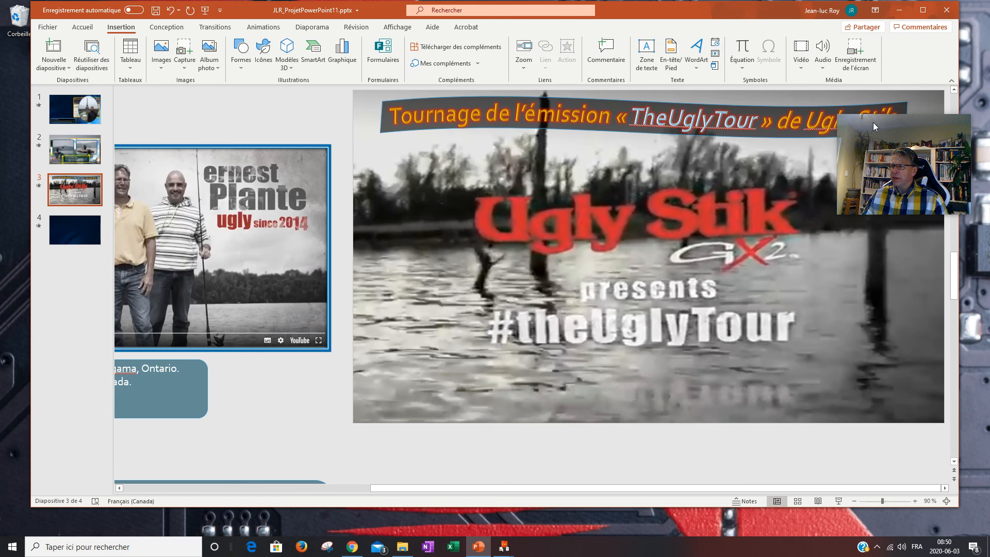
pyautogui.moveTo(916, 167); pyautogui.dragTo(255, 453)
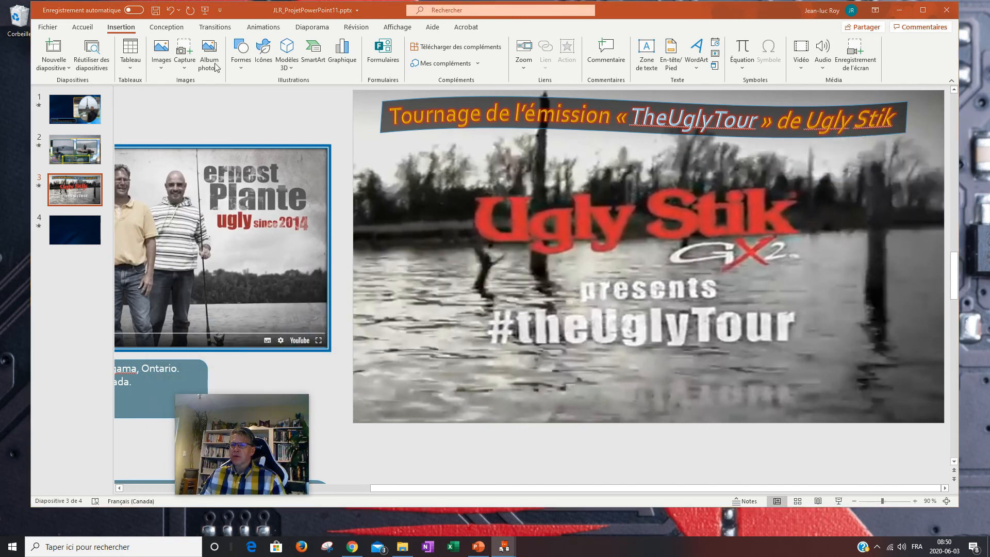
# Step: Insert the French #theuglytour Episode 17 video (au Lac Minisinakwa) from the PC folder K:\JL_ESCT_2020\a_juin2020\JLR_ProjetPowerPoint\videos into slide 3
pyautogui.click(799, 66)
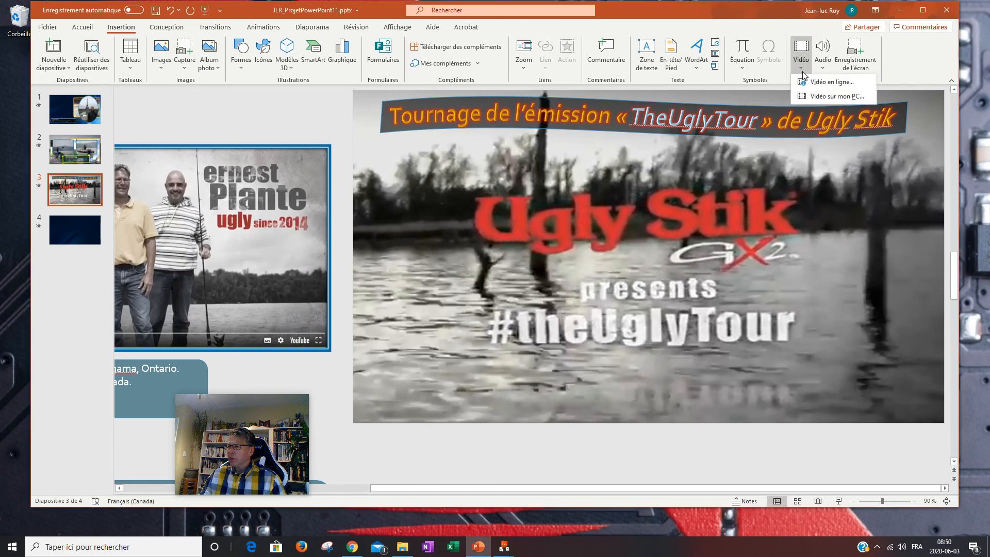
pyautogui.click(817, 97)
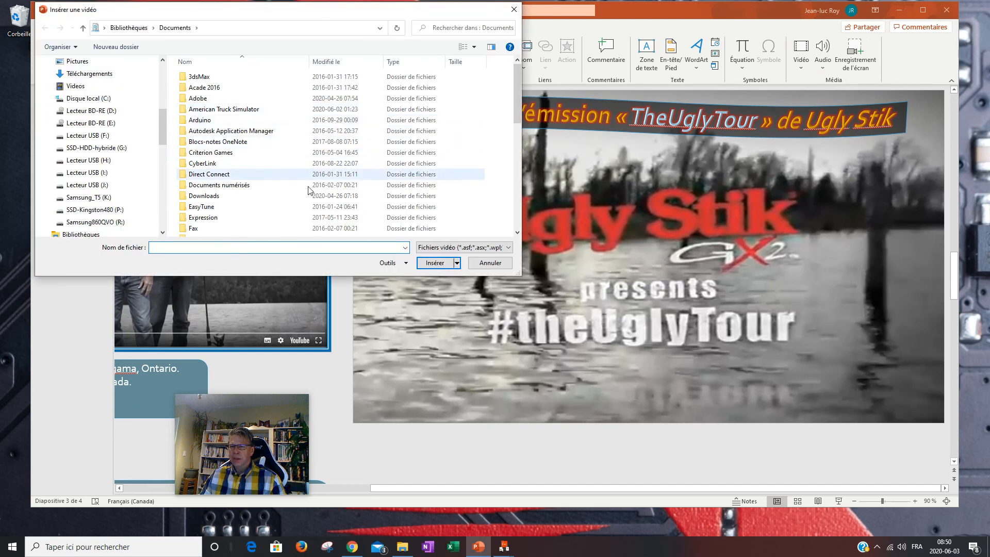
pyautogui.click(98, 198)
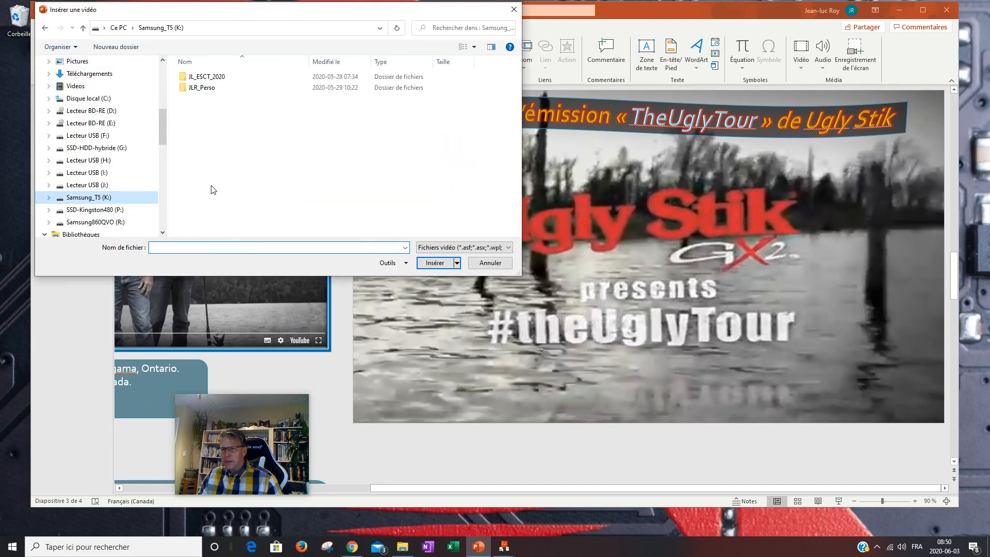
pyautogui.doubleClick(195, 80)
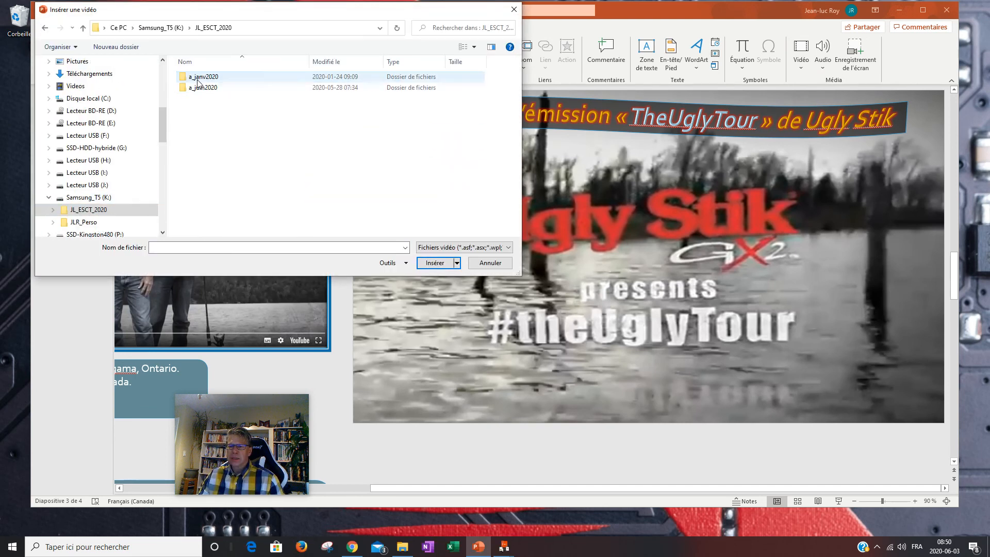
pyautogui.doubleClick(199, 88)
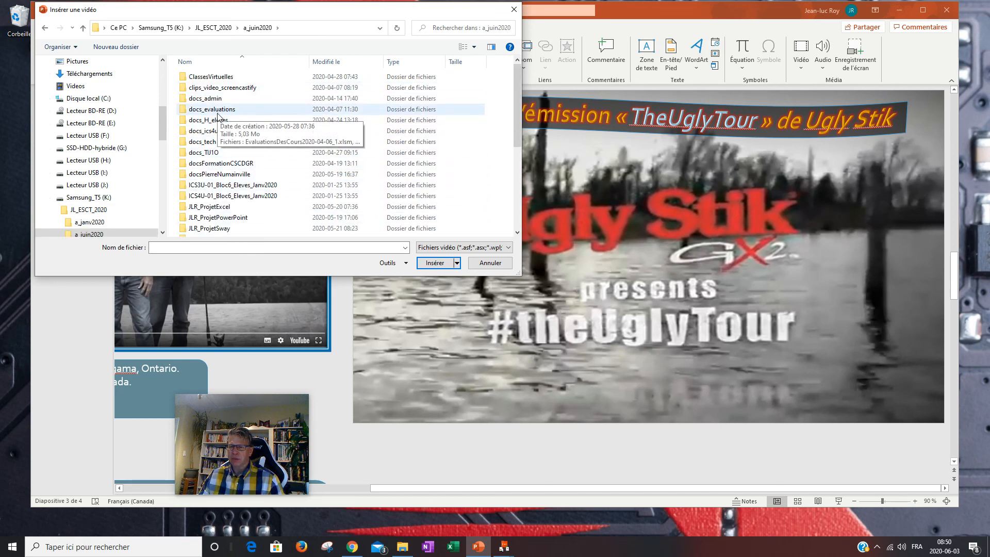
pyautogui.click(232, 220)
pyautogui.doubleClick(232, 222)
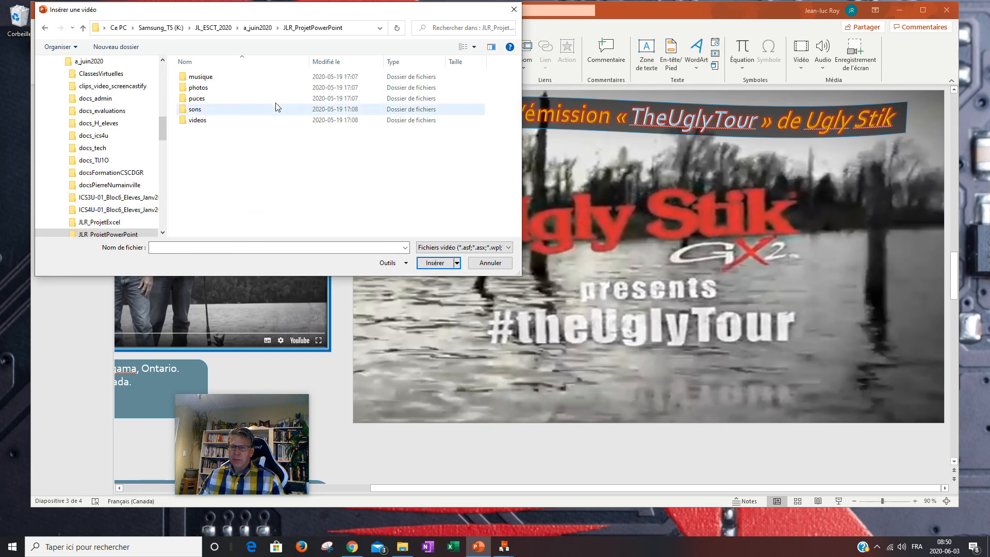
pyautogui.click(205, 121)
pyautogui.doubleClick(206, 121)
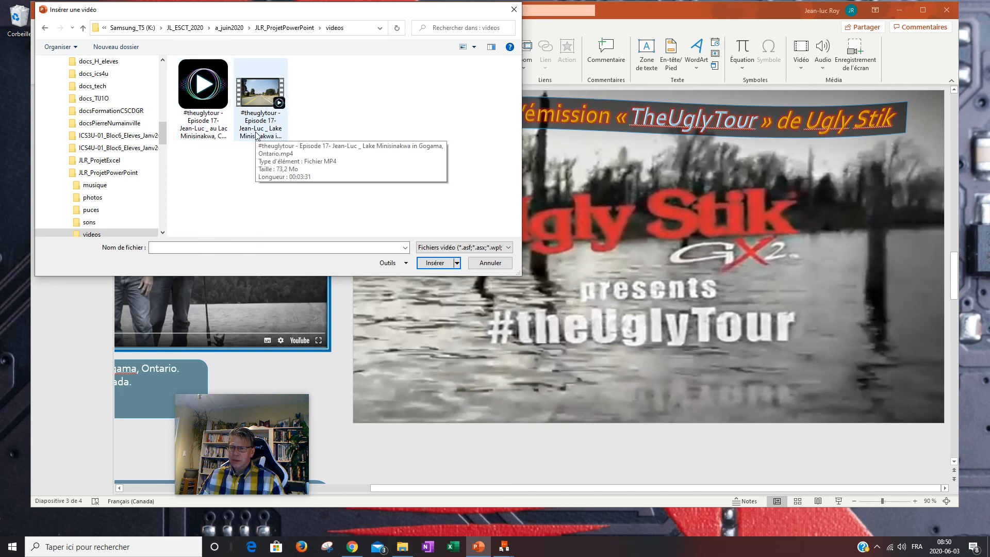
pyautogui.click(195, 109)
pyautogui.click(448, 261)
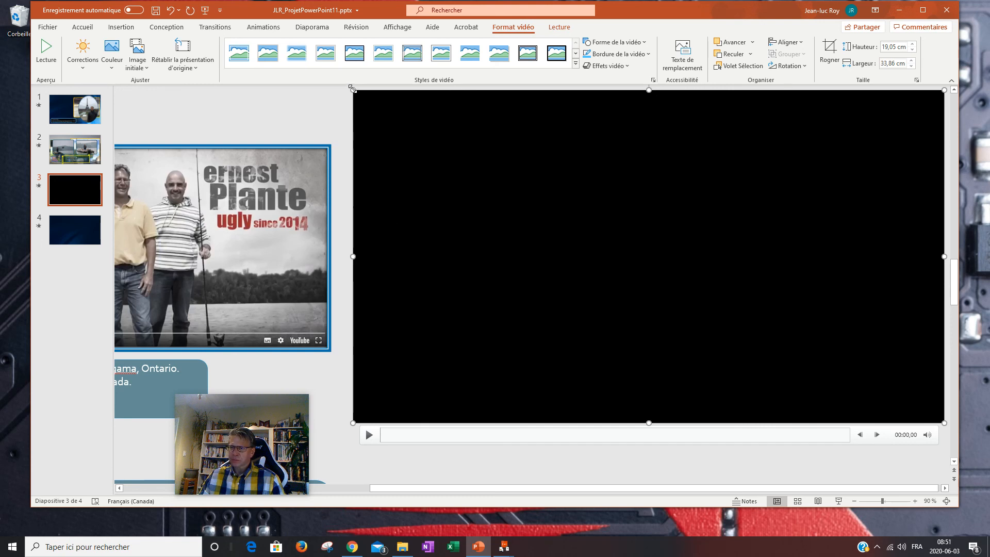
# Step: Shrink the video to 7,99 cm high by 14,2 cm wide, place it below the title on the slide's left half, and play it
pyautogui.moveTo(360, 98); pyautogui.dragTo(575, 289)
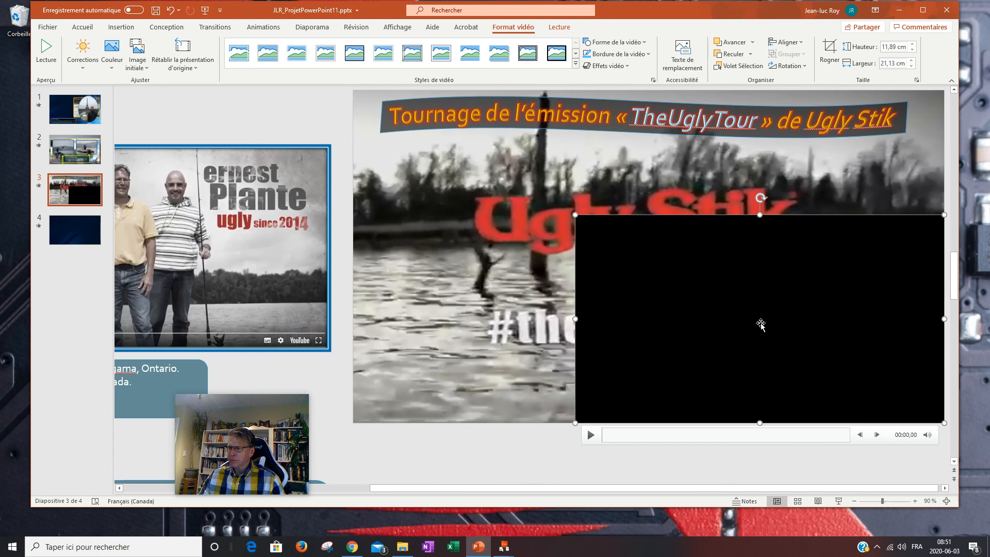
pyautogui.moveTo(771, 324); pyautogui.dragTo(601, 254)
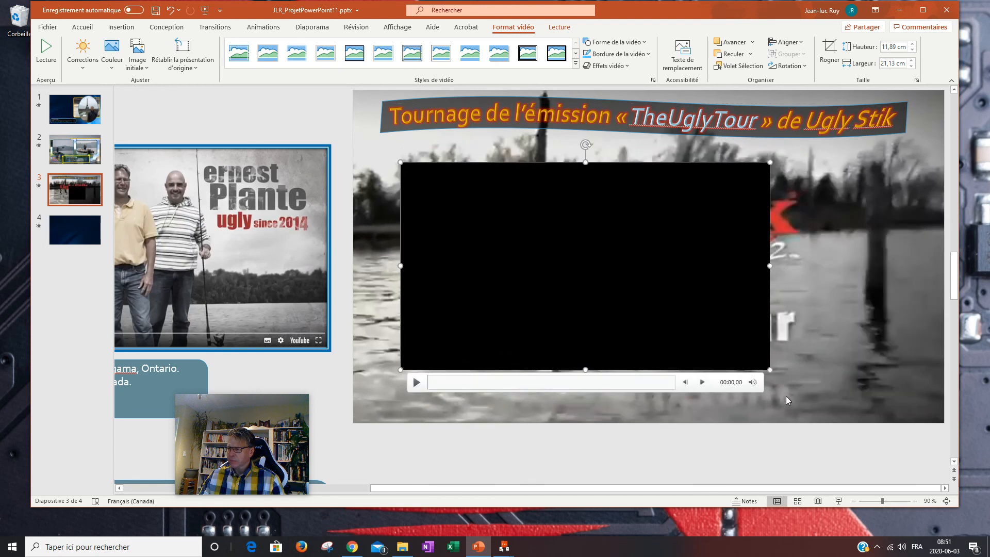
pyautogui.moveTo(769, 368); pyautogui.dragTo(639, 297)
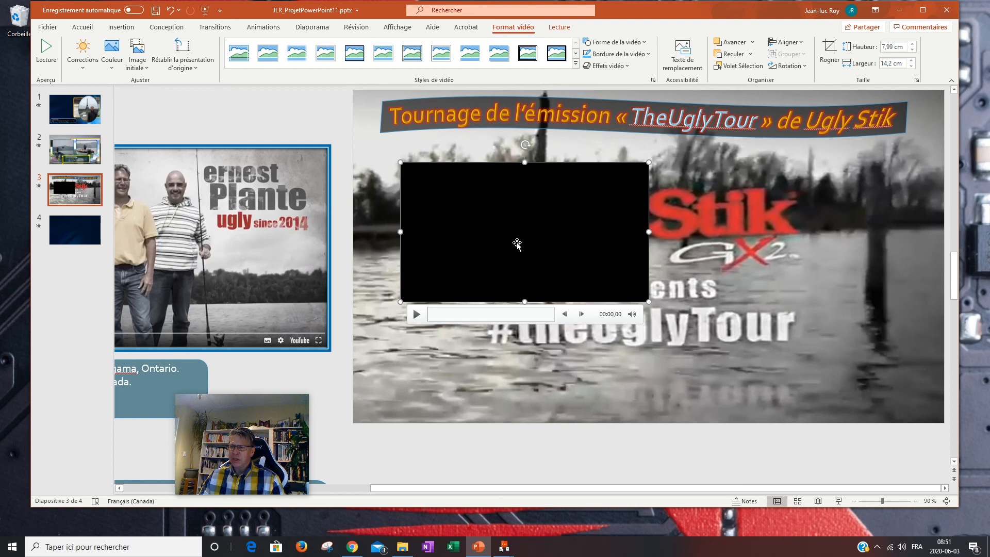
pyautogui.click(416, 315)
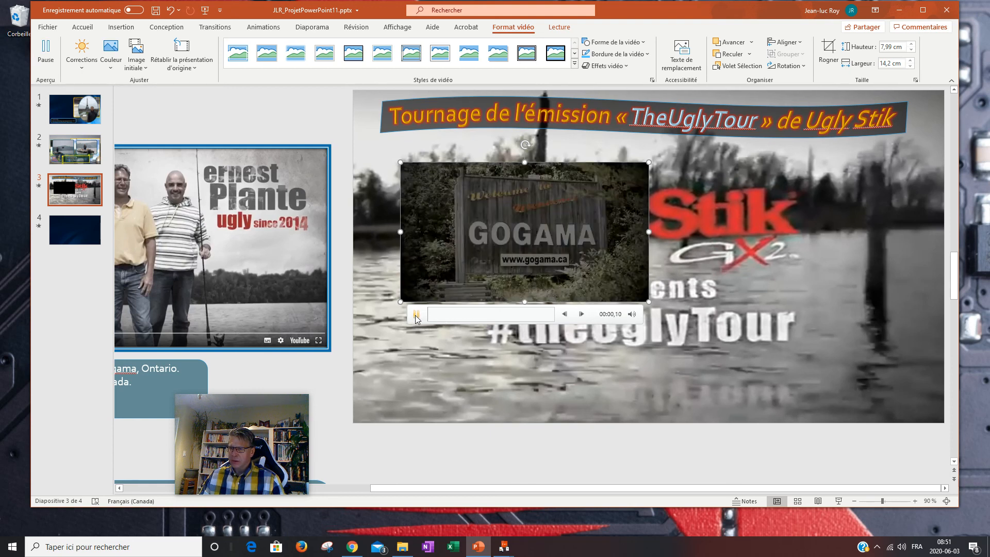
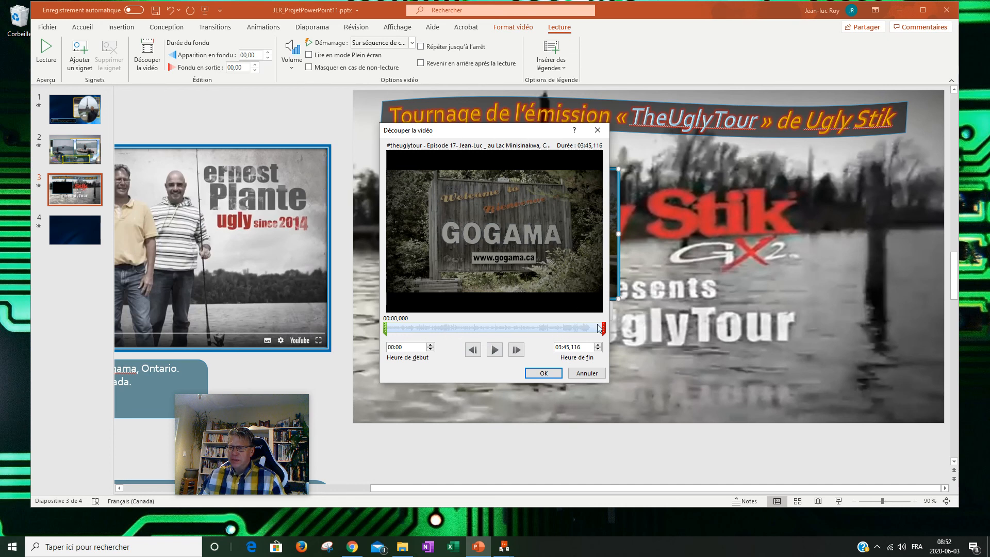
# Step: Trim the video so that it ends at 00:30,185
pyautogui.moveTo(604, 329); pyautogui.dragTo(416, 329)
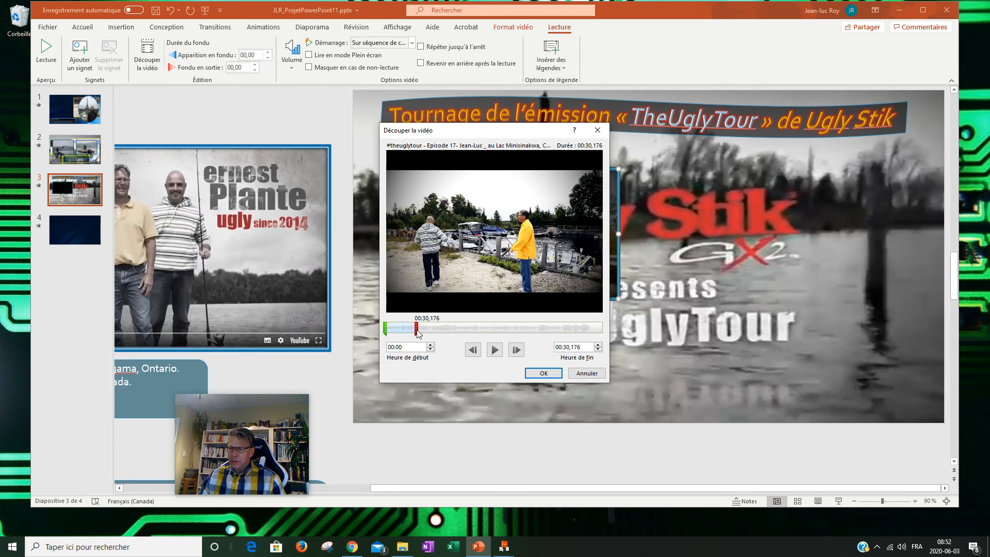
pyautogui.moveTo(418, 333); pyautogui.dragTo(418, 331)
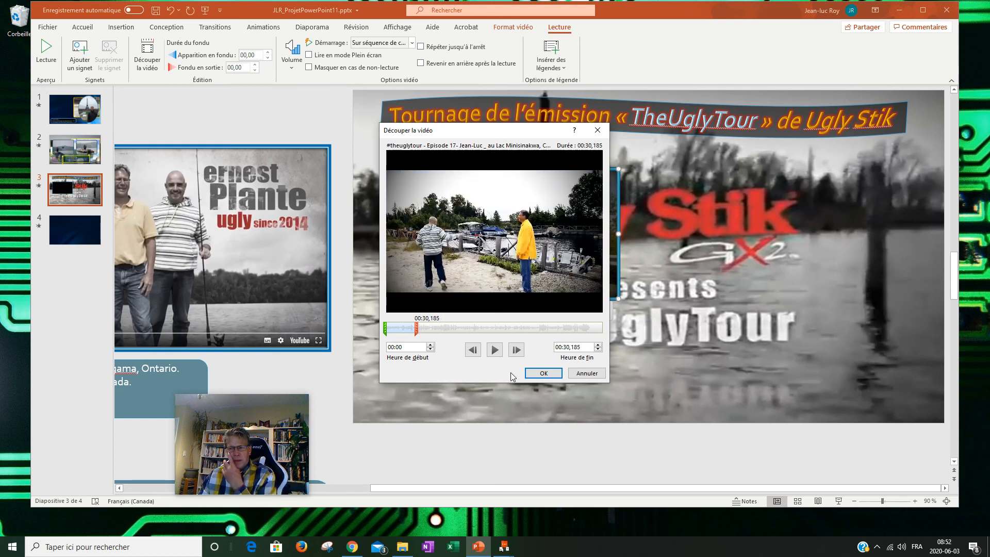
pyautogui.click(538, 375)
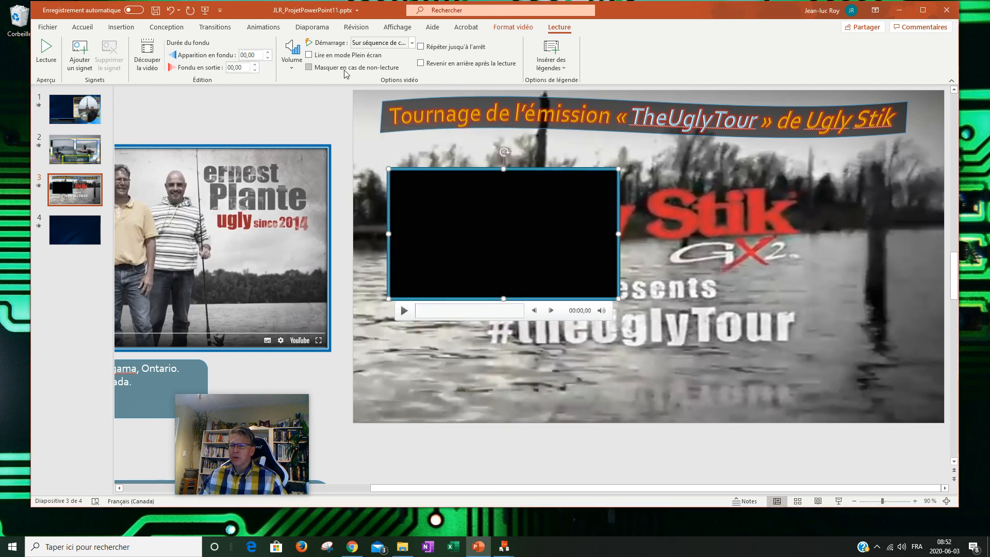
# Step: Set the video to start automatically, hide when not playing, play at Moyen volume and rewind after playback
pyautogui.click(413, 43)
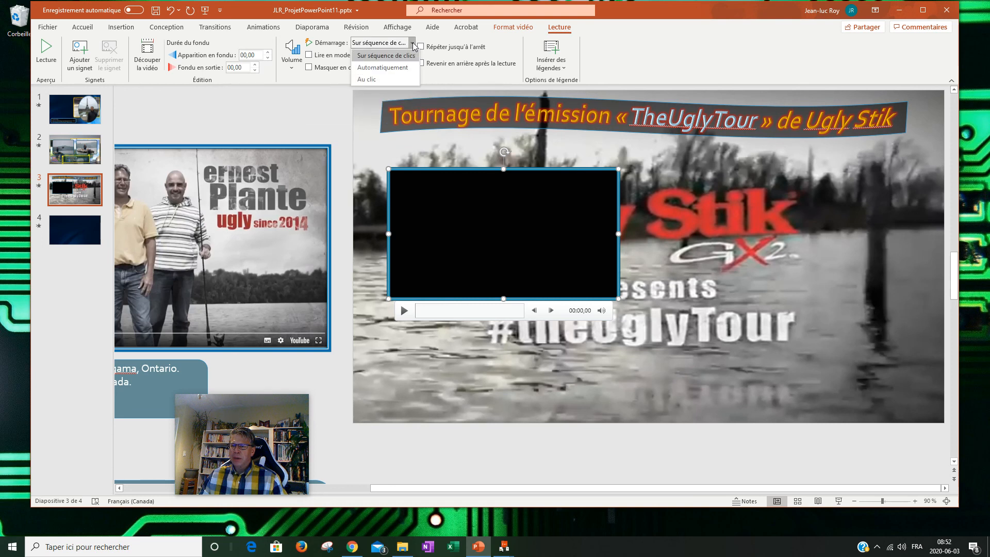
pyautogui.click(403, 72)
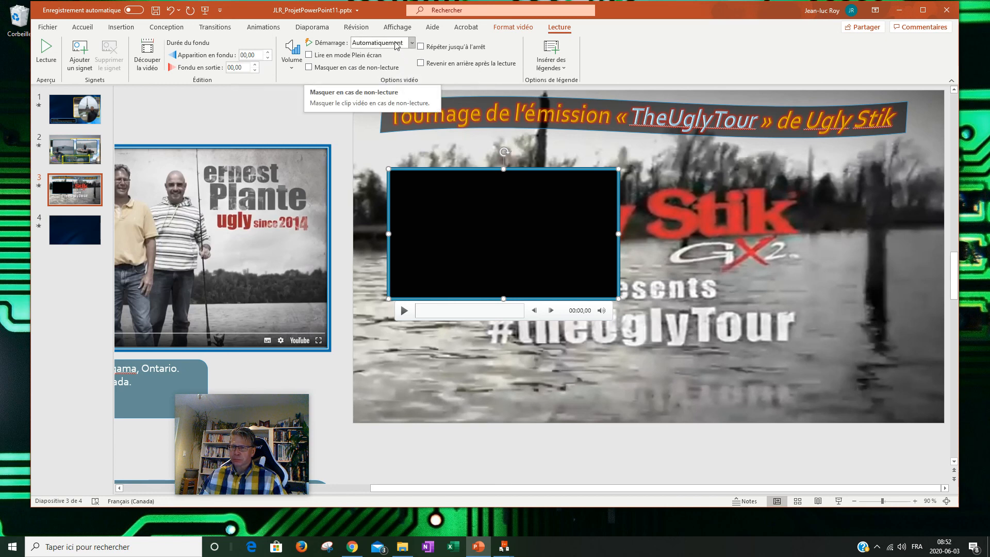
pyautogui.click(308, 68)
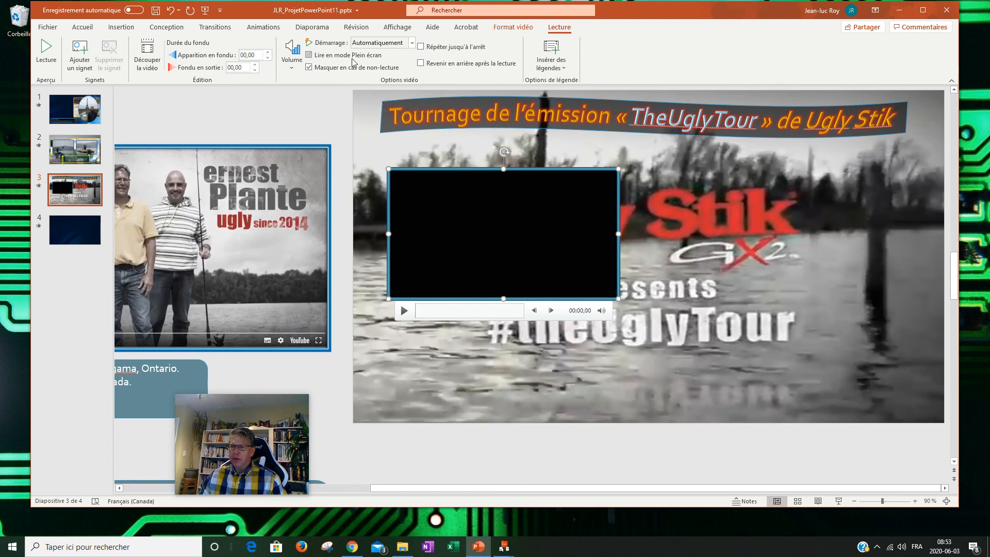
pyautogui.click(290, 71)
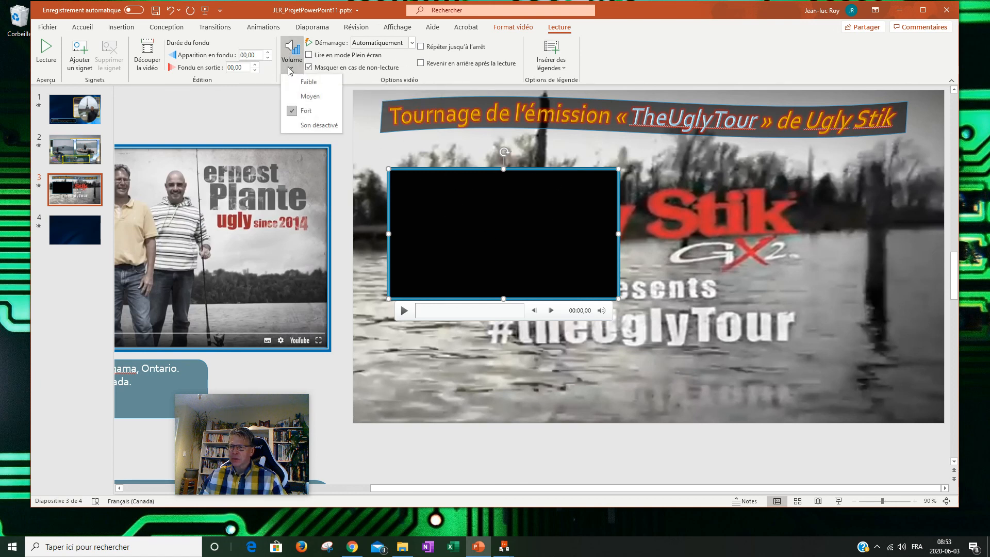
pyautogui.click(298, 97)
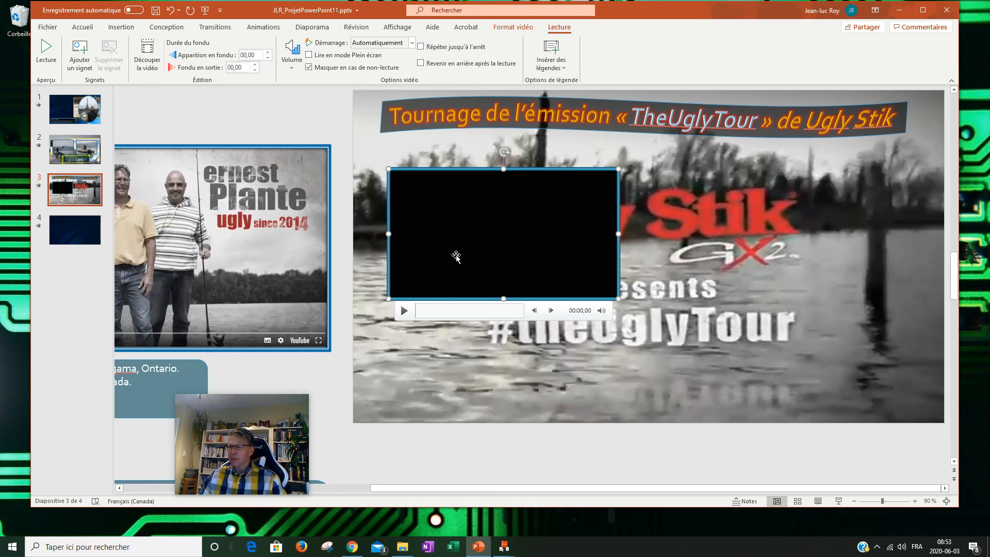
pyautogui.click(420, 64)
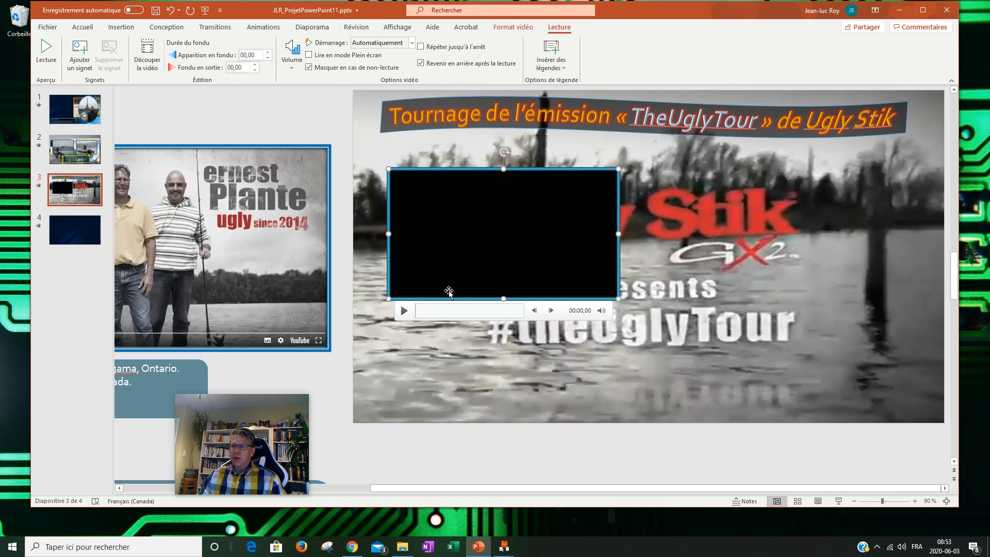
# Step: Apply the Zoom entrance animation to the video
pyautogui.click(263, 28)
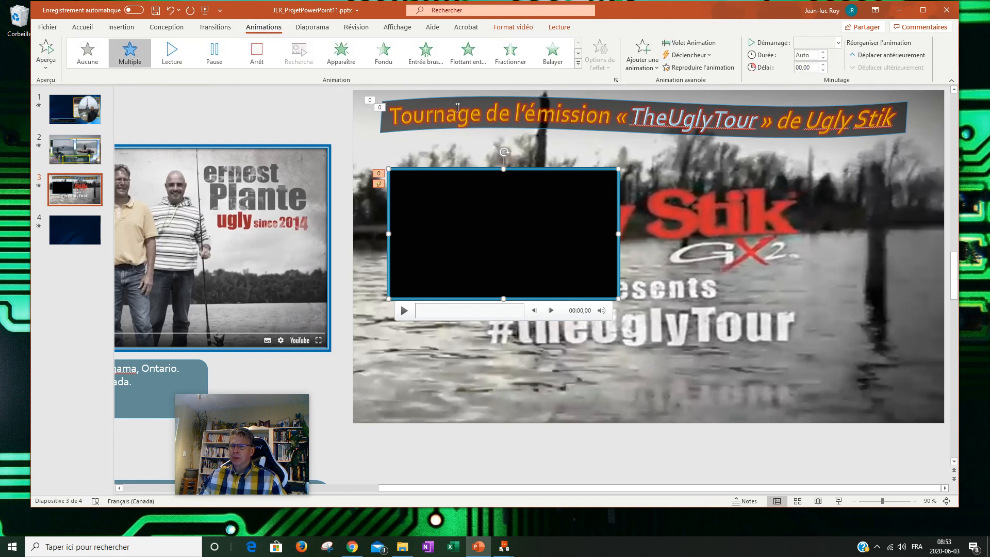
pyautogui.click(578, 63)
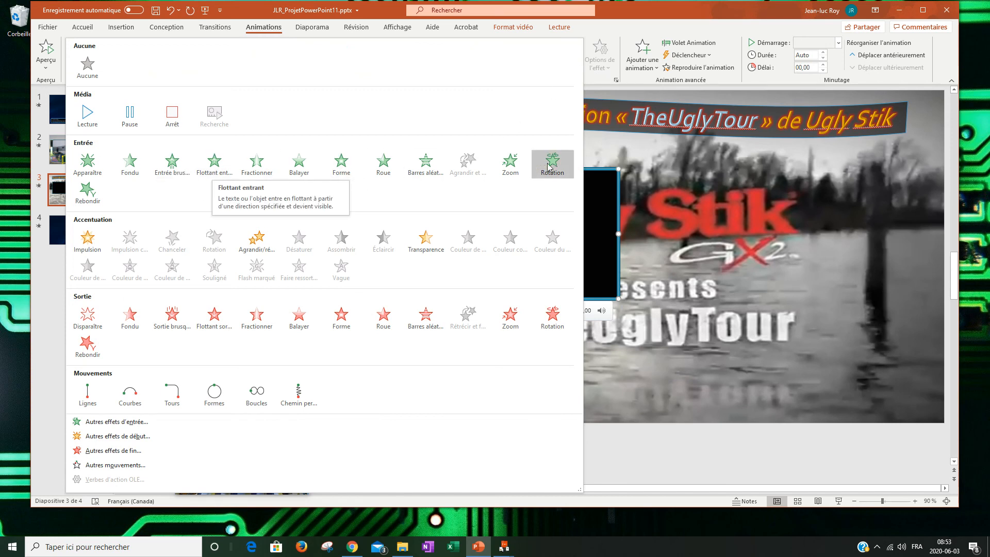
pyautogui.click(513, 171)
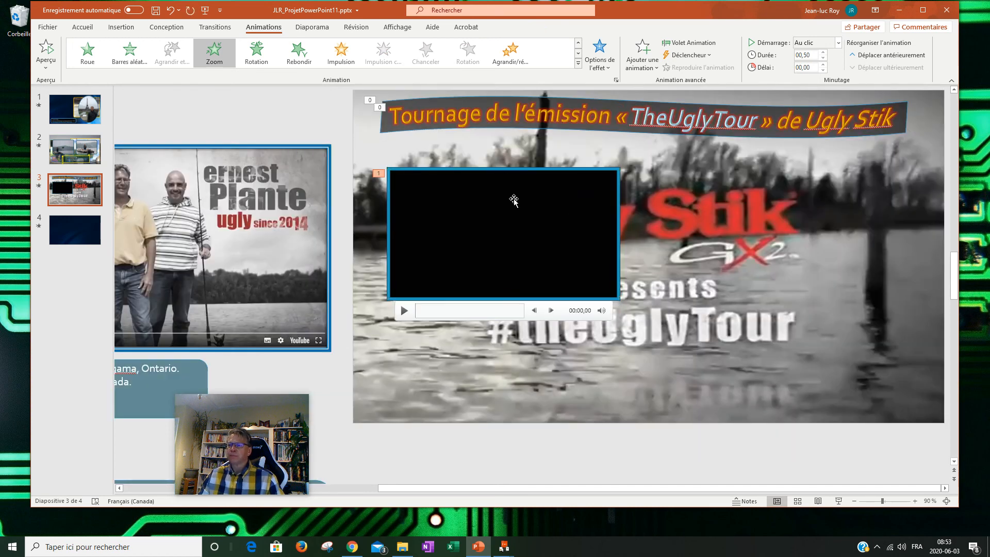
# Step: Make the video's Zoom animation start with the previous one, with a delay of 55,7 seconds
pyautogui.click(691, 43)
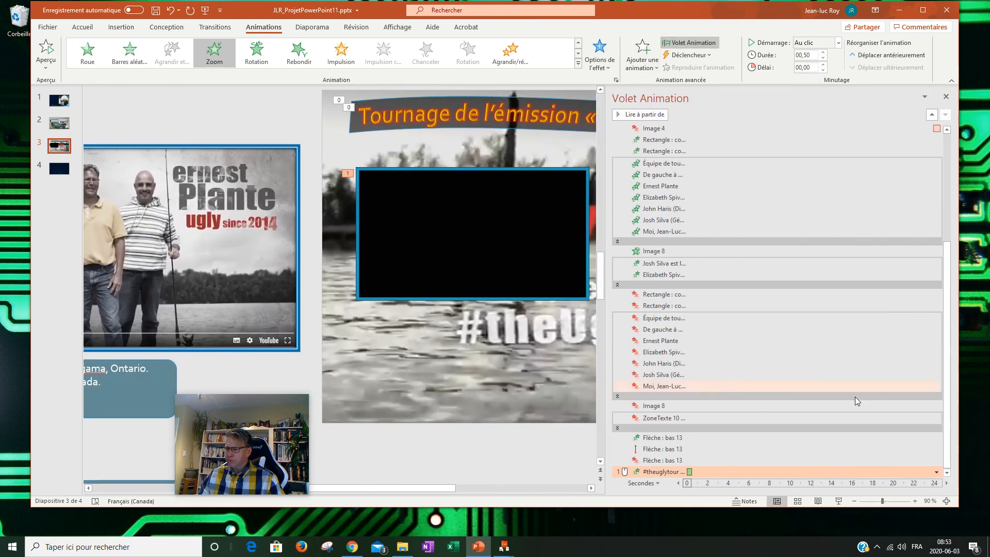
pyautogui.click(936, 472)
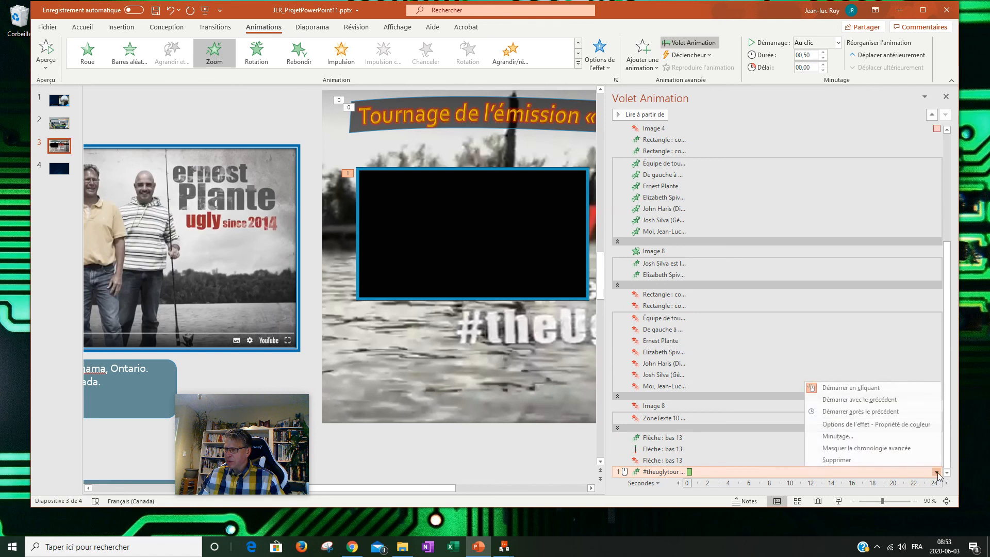
pyautogui.click(903, 400)
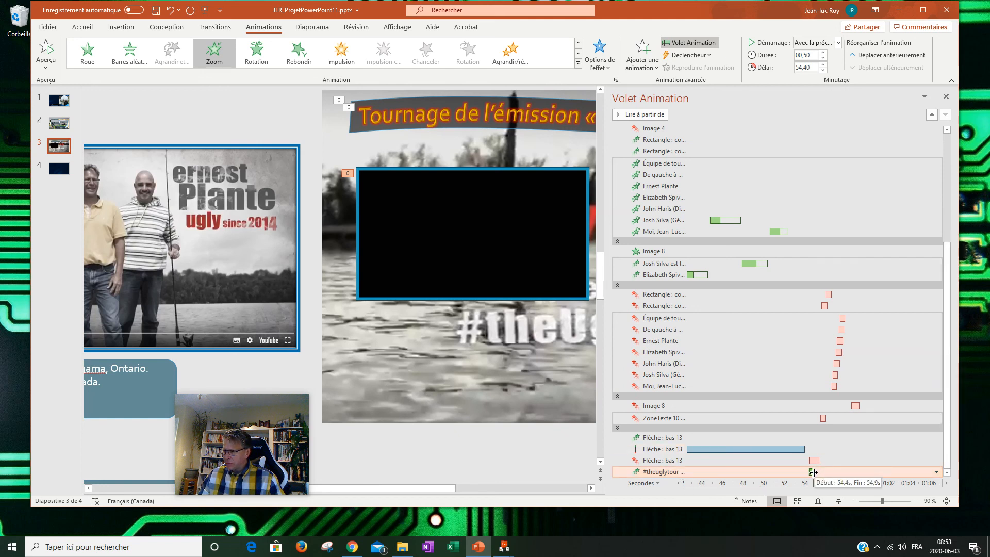
pyautogui.moveTo(813, 472); pyautogui.dragTo(824, 474)
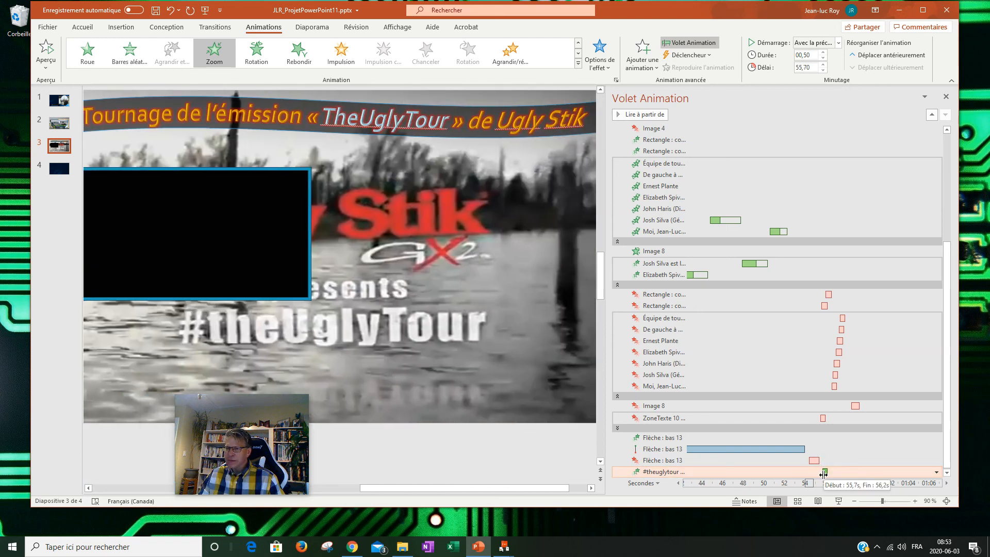
# Step: Examine the video's Zoom effect options, its timing settings and the available animation triggers
pyautogui.click(198, 241)
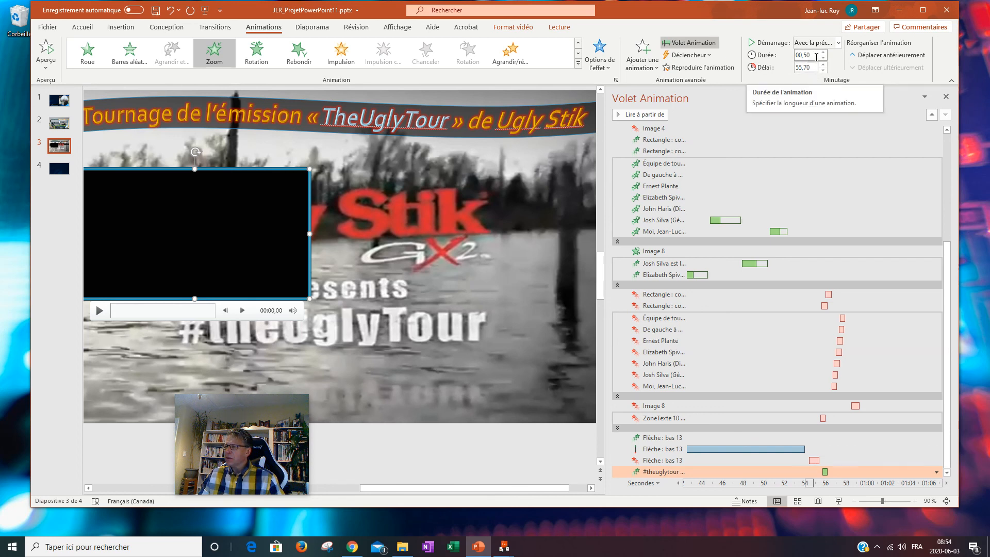
pyautogui.click(936, 472)
pyautogui.click(898, 424)
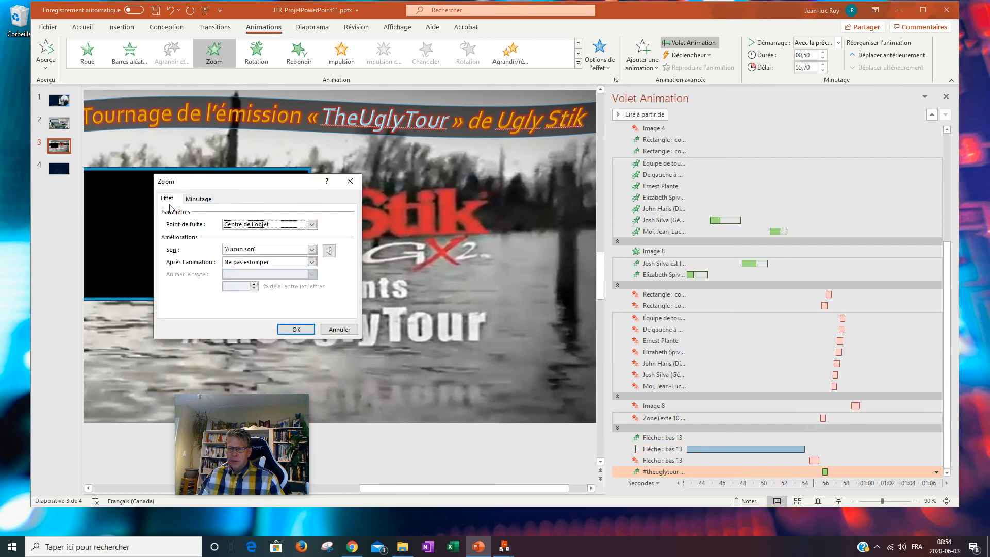
pyautogui.click(195, 199)
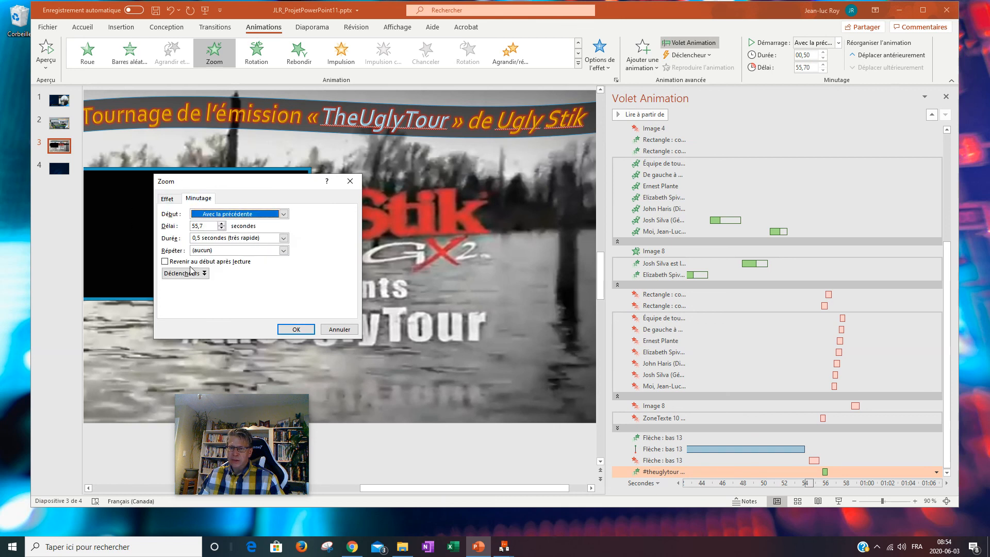
pyautogui.click(339, 333)
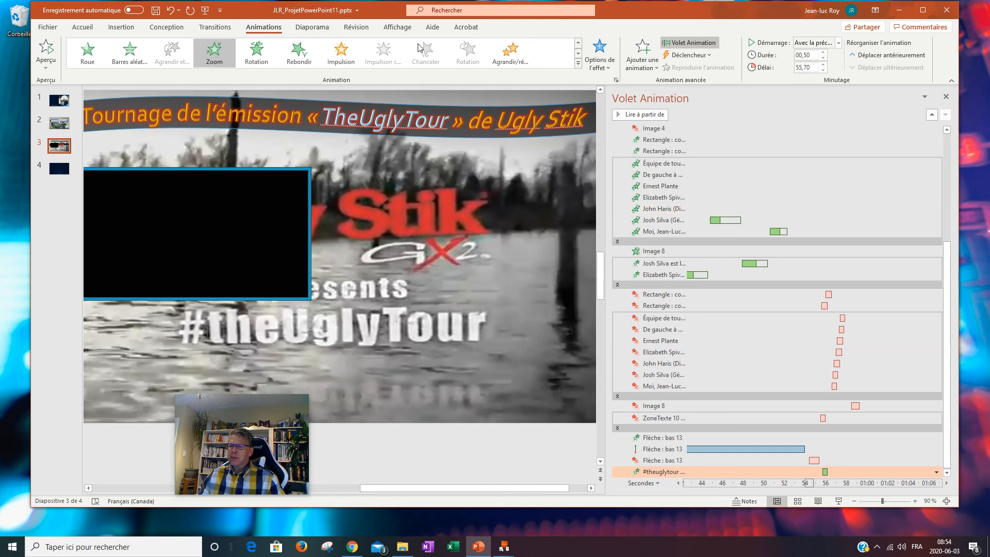
pyautogui.click(219, 263)
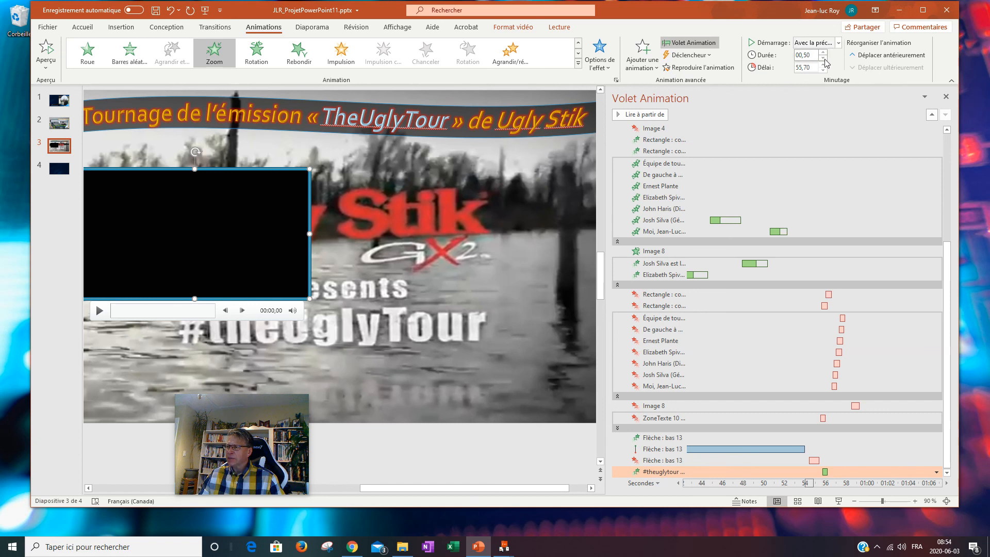
pyautogui.click(708, 55)
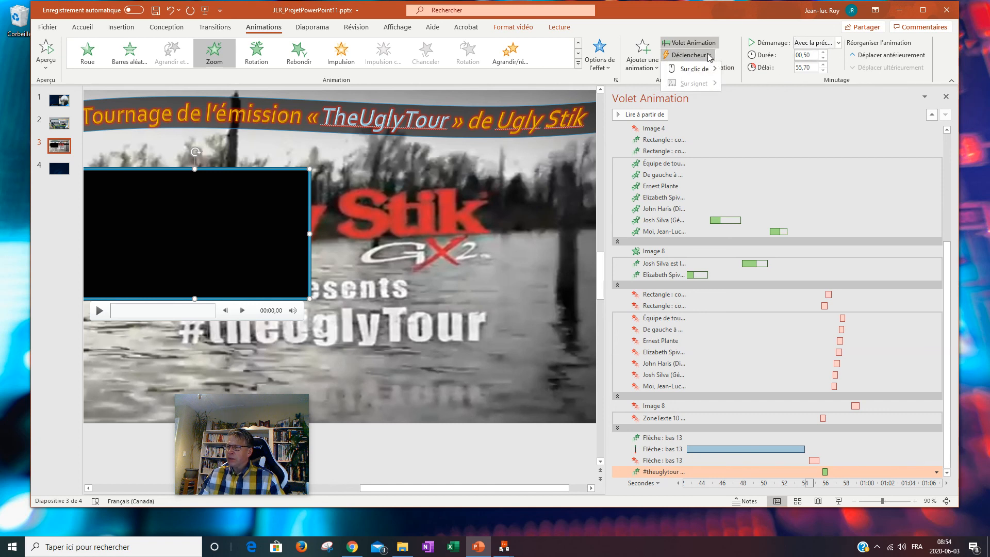
pyautogui.click(709, 55)
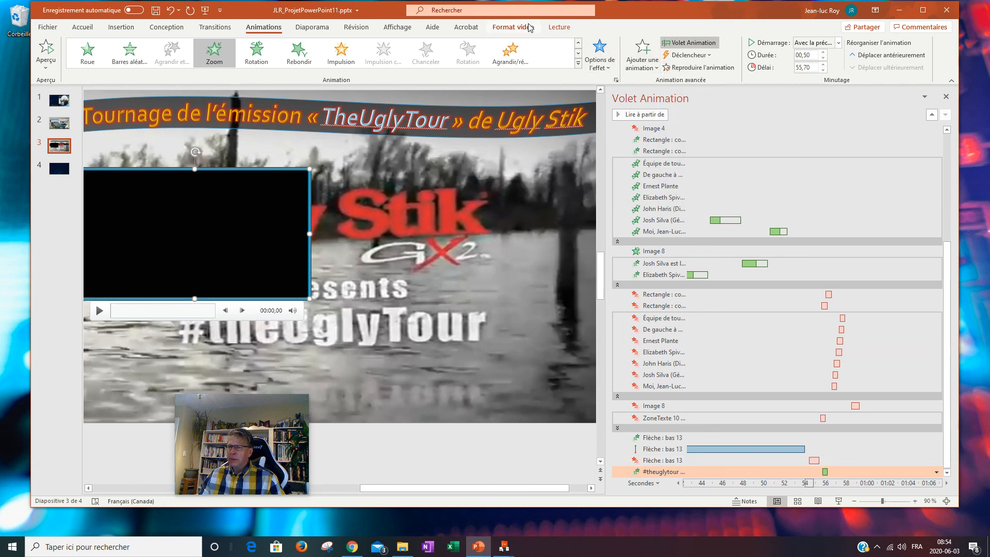
# Step: Set the video's playback start to Automatiquement and return to its animation settings
pyautogui.click(559, 27)
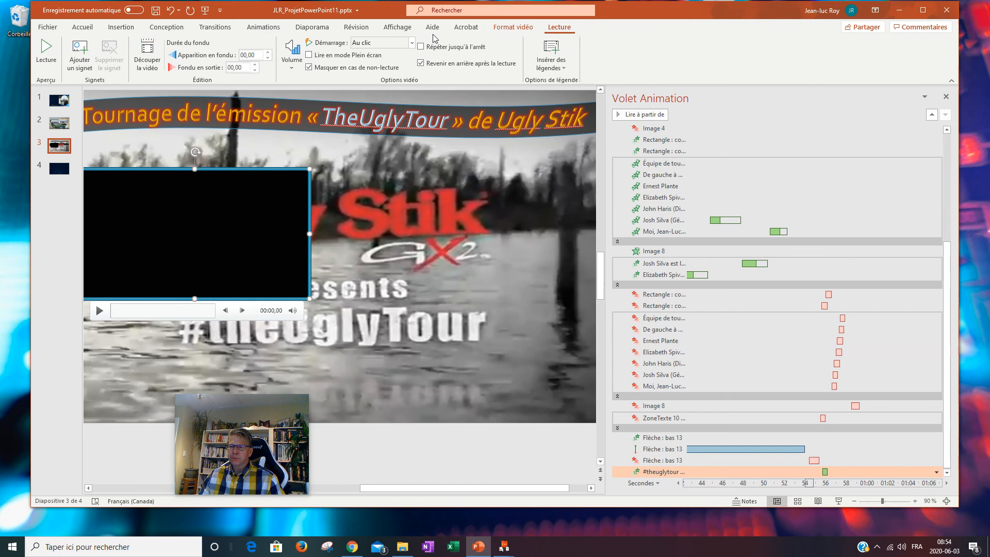
pyautogui.click(411, 45)
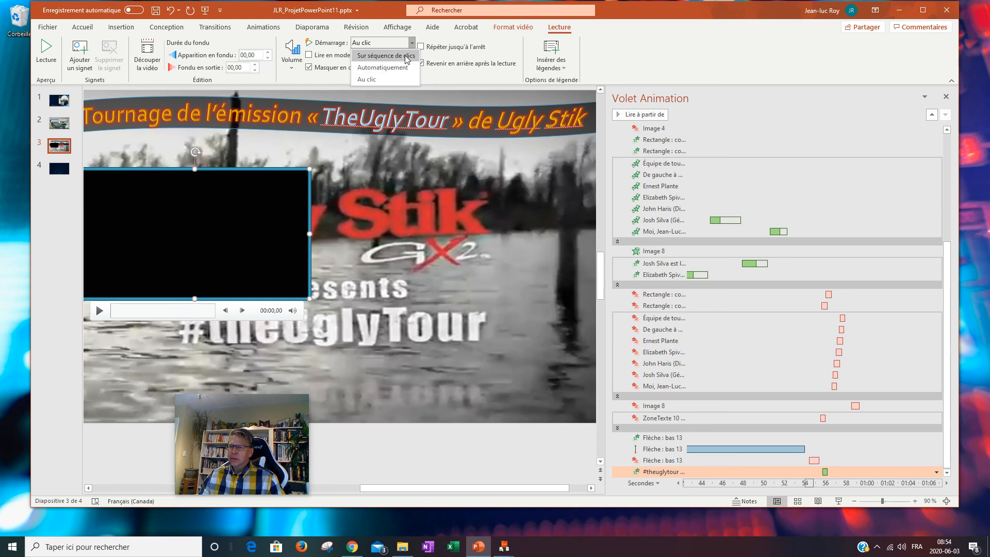
pyautogui.click(405, 67)
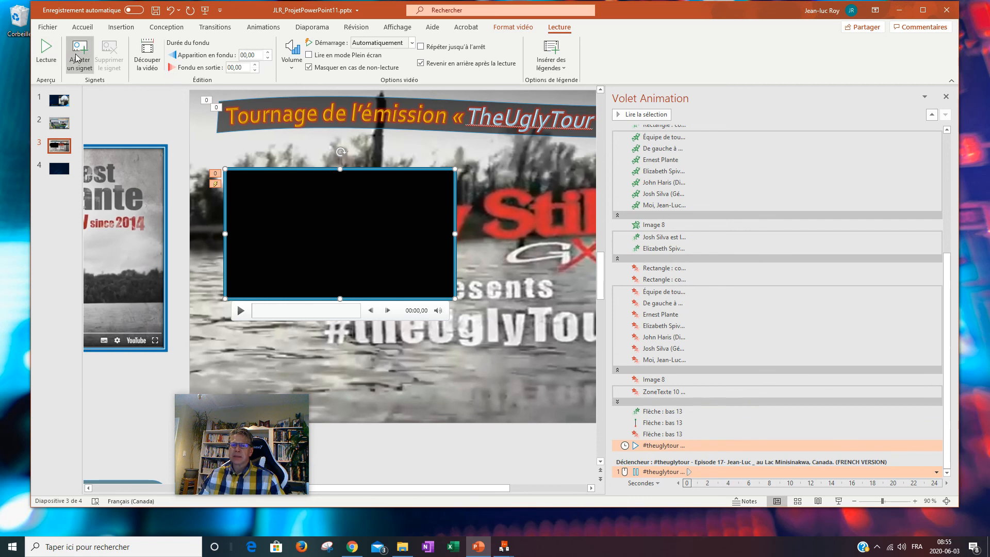
pyautogui.click(261, 28)
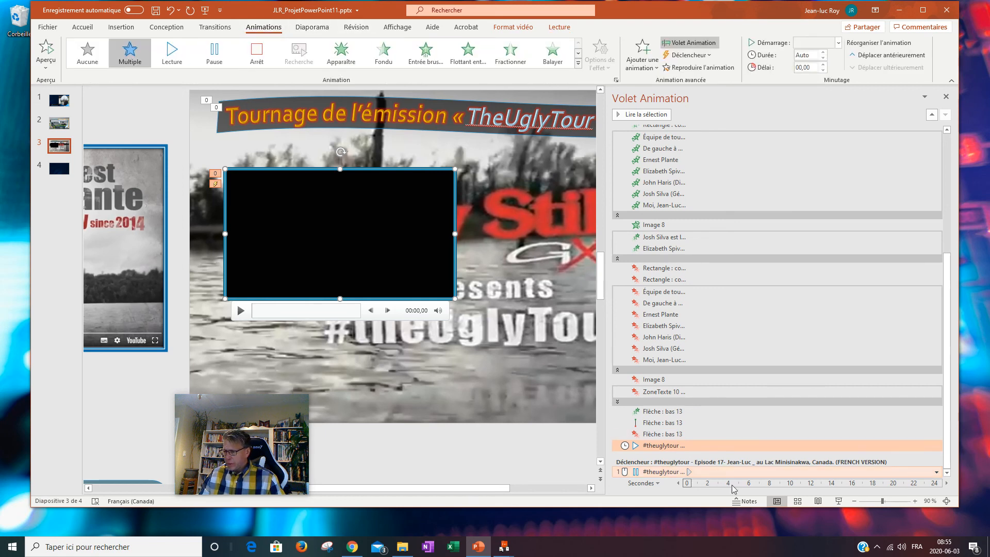
# Step: Zoom the slide view out to 30 % and close the Volet Animation
pyautogui.click(854, 501)
pyautogui.click(854, 501)
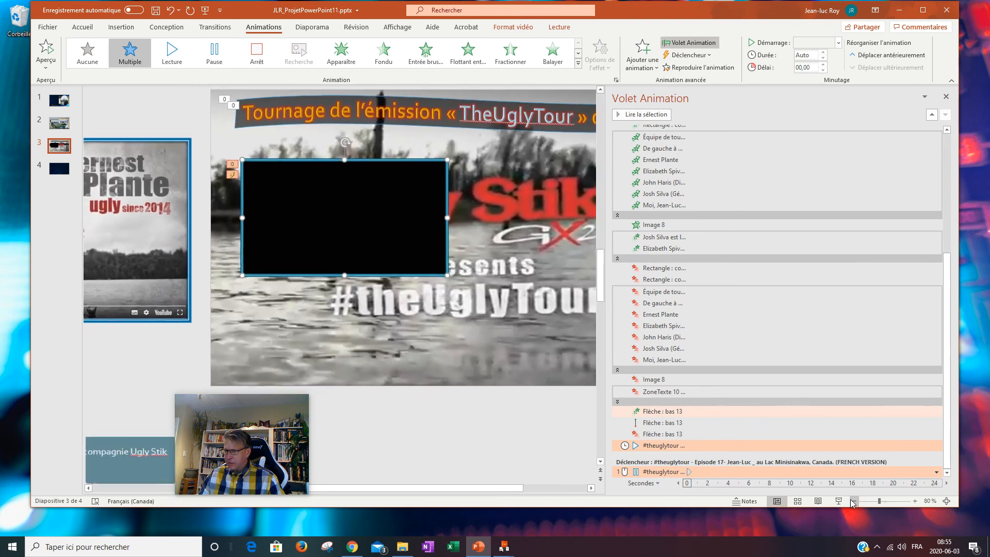
pyautogui.click(854, 501)
pyautogui.click(854, 502)
pyautogui.click(854, 501)
pyautogui.click(854, 501)
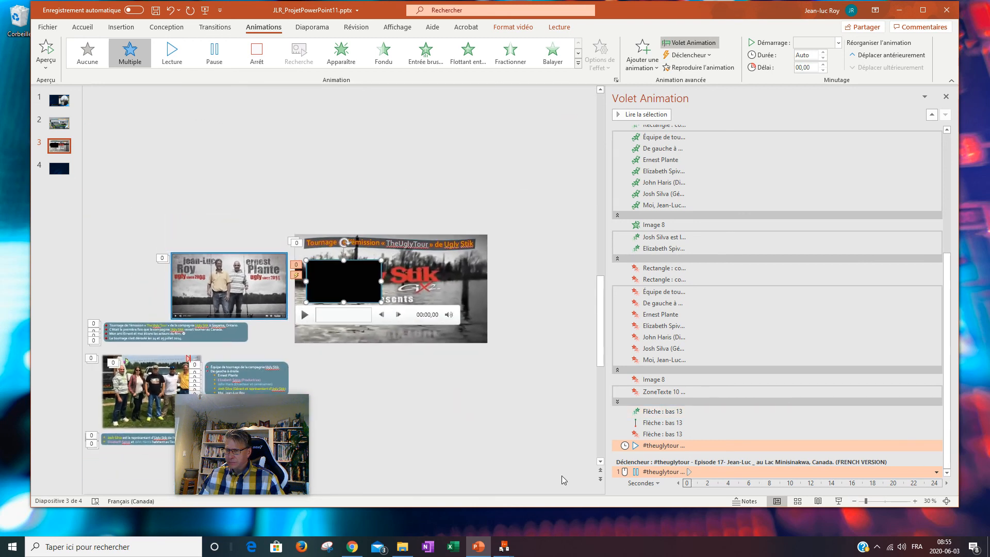
pyautogui.click(484, 457)
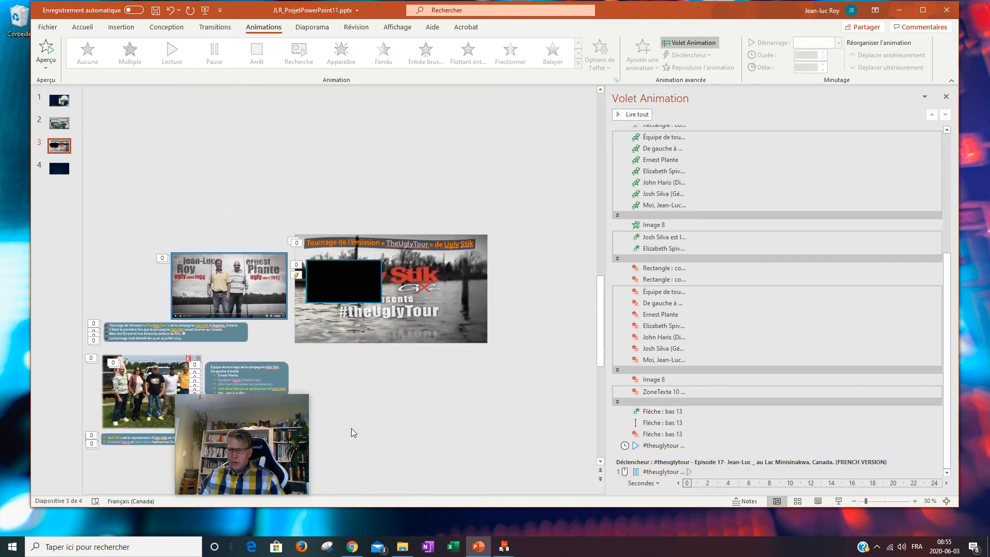
pyautogui.moveTo(253, 449); pyautogui.dragTo(864, 403)
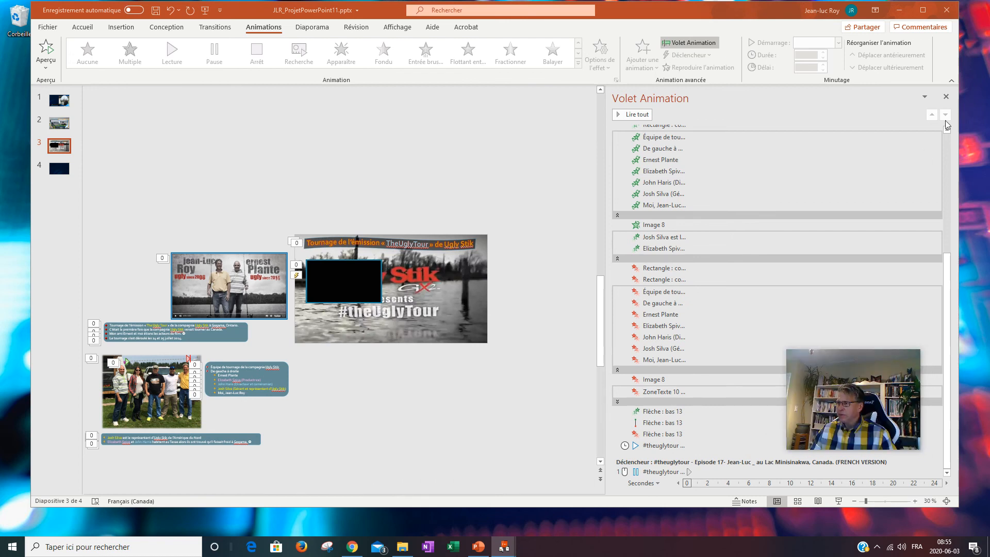
pyautogui.click(951, 98)
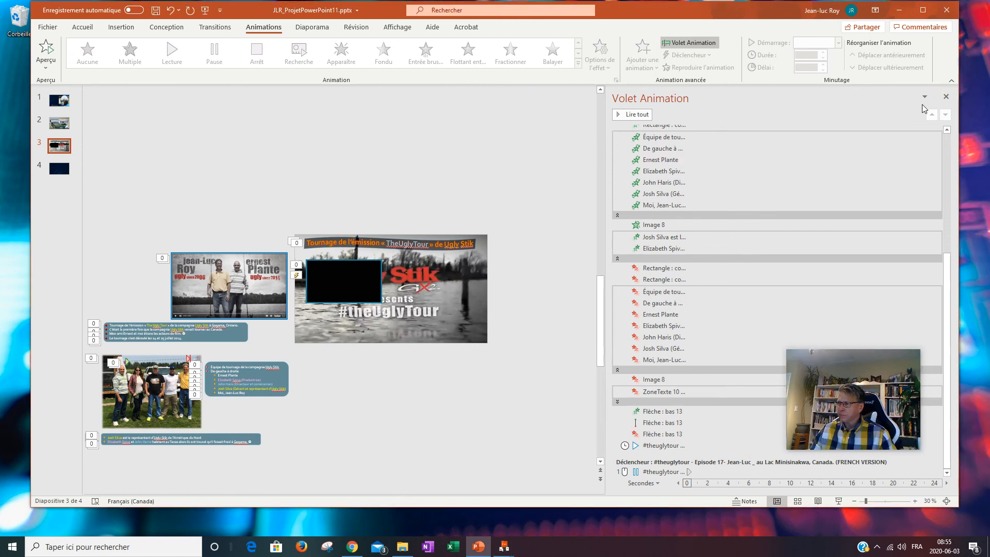
pyautogui.click(948, 97)
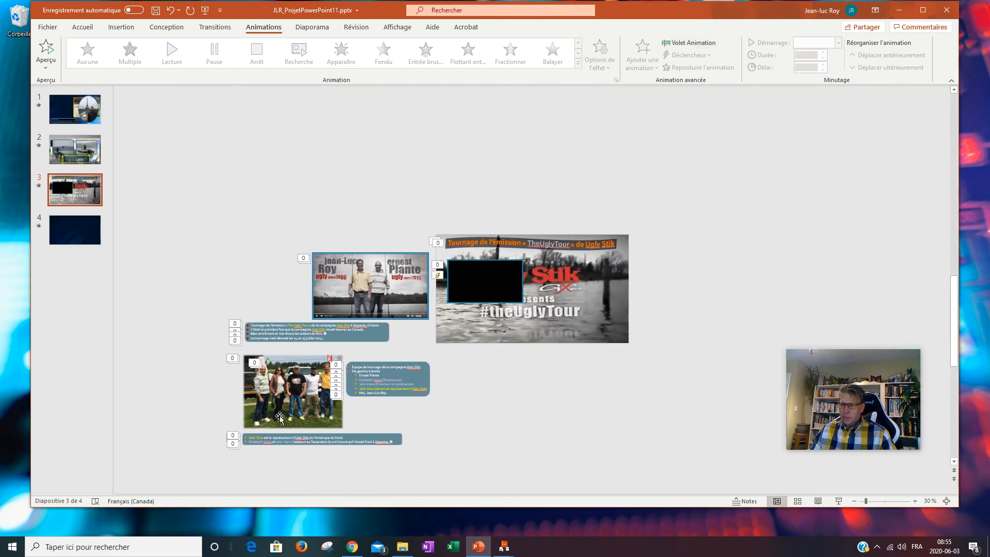
# Step: Move the off-slide team group photo together with its two text boxes rightward and up onto slide 3, beneath the title banner
pyautogui.moveTo(238, 353); pyautogui.dragTo(468, 458)
pyautogui.press('Right')
pyautogui.press('Right')
pyautogui.press('Right')
pyautogui.press('Right')
pyautogui.press('Right')
pyautogui.press('Right')
pyautogui.press('Right')
pyautogui.press('Right')
pyautogui.press('Right')
pyautogui.press('Right')
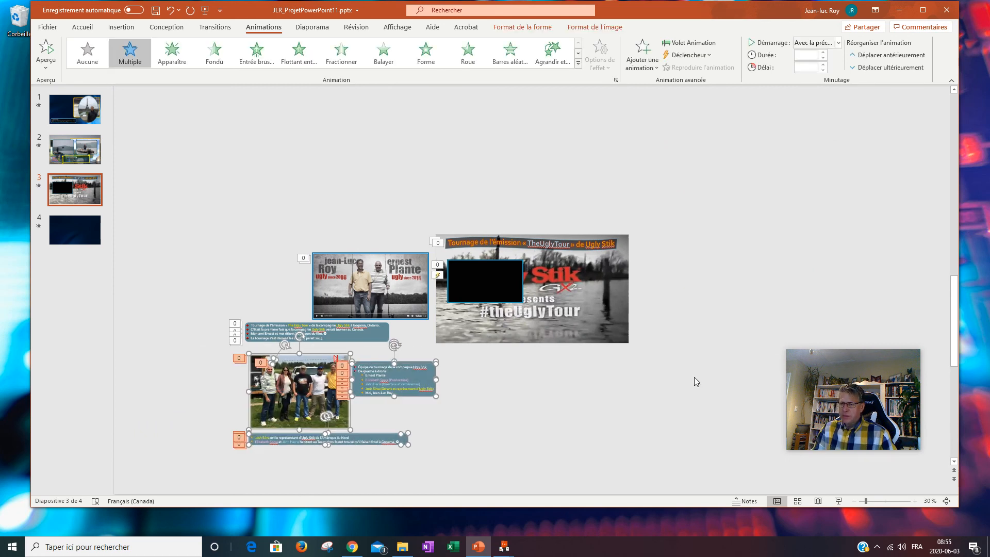
pyautogui.press('Right')
pyautogui.press('Right')
pyautogui.press('Right')
pyautogui.press('Right')
pyautogui.press('Right')
pyautogui.press('Right')
pyautogui.press('Right')
pyautogui.press('Right')
pyautogui.press('Right')
pyautogui.press('Right')
pyautogui.press('Right')
pyautogui.press('Right')
pyautogui.press('Right')
pyautogui.press('Right')
pyautogui.press('Right')
pyautogui.press('Right')
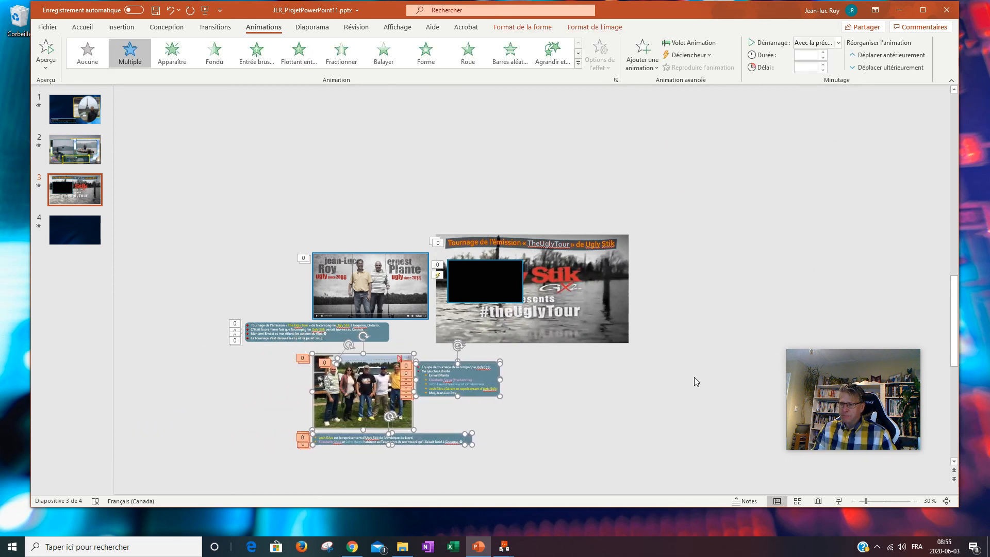
pyautogui.press('Right')
pyautogui.press('Right')
pyautogui.press('Right')
pyautogui.press('Right')
pyautogui.press('Right')
pyautogui.press('Right')
pyautogui.press('Right')
pyautogui.press('Right')
pyautogui.press('Right')
pyautogui.press('Right')
pyautogui.press('Right')
pyautogui.press('Right')
pyautogui.press('Right')
pyautogui.press('Right')
pyautogui.press('Right')
pyautogui.press('Right')
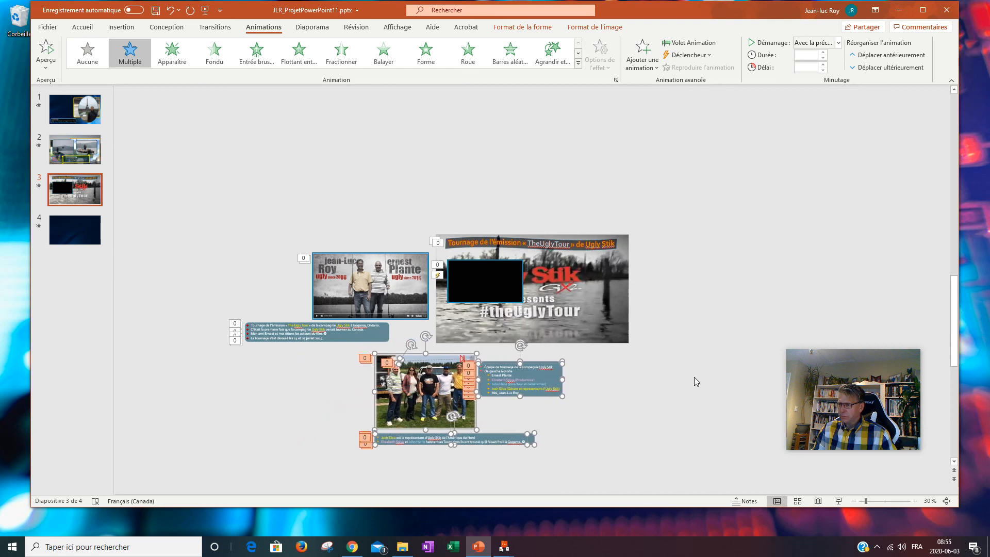
pyautogui.press('Right')
pyautogui.press('Right')
pyautogui.press('Right')
pyautogui.press('Right')
pyautogui.press('Right')
pyautogui.press('Right')
pyautogui.press('Right')
pyautogui.press('Right')
pyautogui.press('Right')
pyautogui.press('Right')
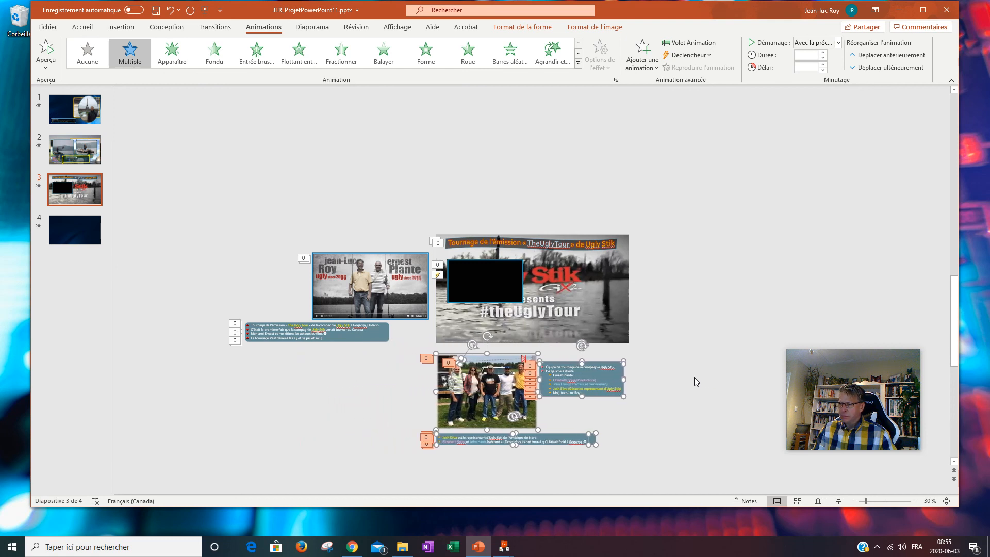
pyautogui.press('Left')
pyautogui.press('Up')
pyautogui.press('Up')
pyautogui.press('Up')
pyautogui.press('Up')
pyautogui.press('Up')
pyautogui.press('Up')
pyautogui.press('Up')
pyautogui.press('Up')
pyautogui.press('Up')
pyautogui.press('Up')
pyautogui.press('Up')
pyautogui.press('Up')
pyautogui.press('Up')
pyautogui.press('Up')
pyautogui.press('Up')
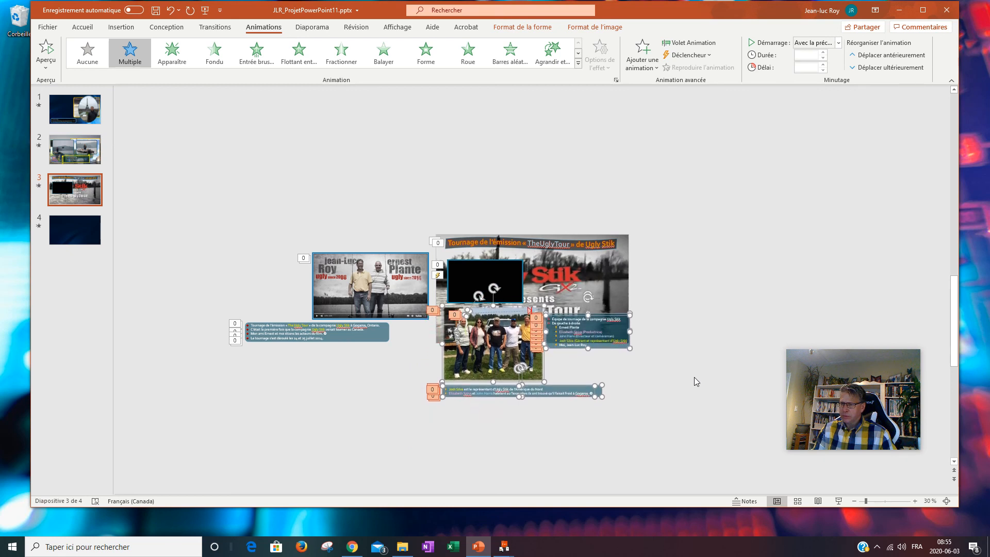
pyautogui.press('Left')
pyautogui.press('Left')
pyautogui.press('Up')
pyautogui.press('Up')
pyautogui.press('Up')
pyautogui.press('Up')
pyautogui.press('Up')
pyautogui.press('Up')
pyautogui.press('Up')
pyautogui.press('Up')
pyautogui.press('Up')
pyautogui.press('Up')
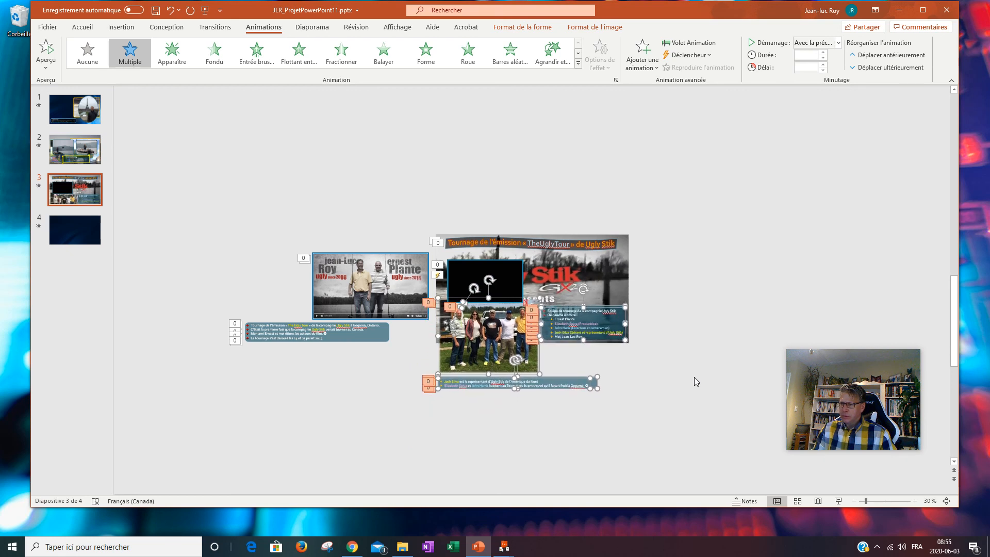
pyautogui.press('Up')
pyautogui.press('Up')
pyautogui.press('Up')
pyautogui.press('Up')
pyautogui.press('Up')
pyautogui.press('Up')
pyautogui.press('Up')
pyautogui.press('Up')
pyautogui.press('Up')
pyautogui.press('Up')
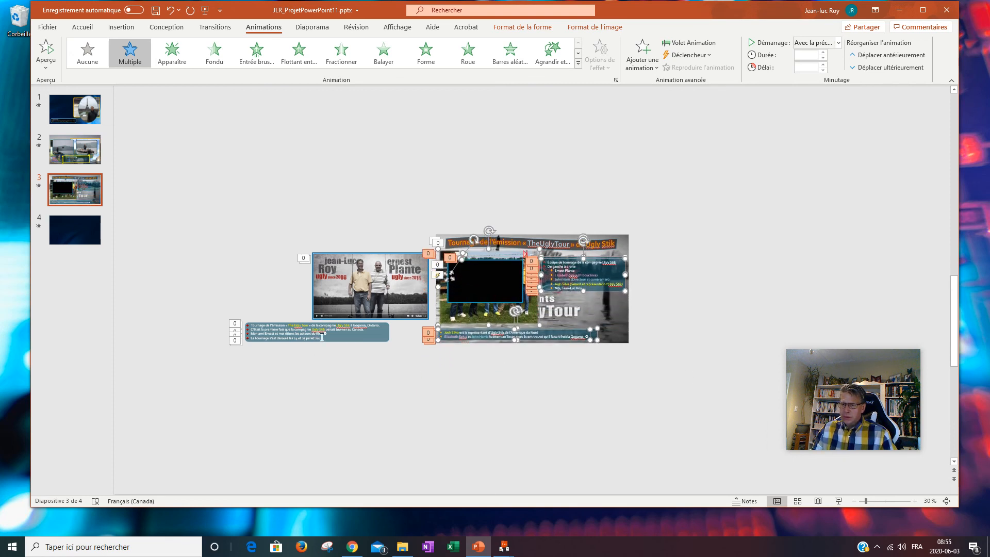
pyautogui.click(382, 382)
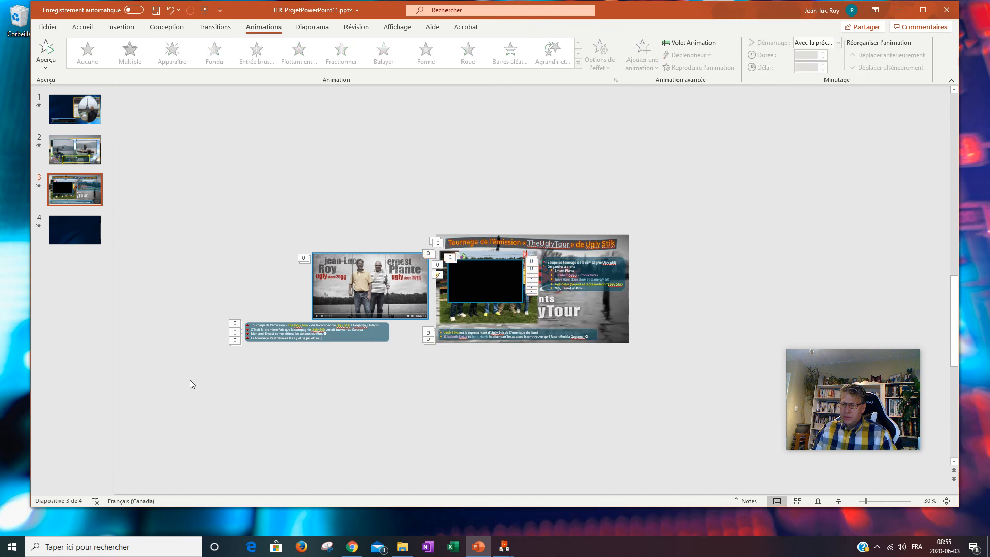
# Step: Move the off-slide photo of the two men and its text box straight rightward onto slide 3, and save the presentation
pyautogui.moveTo(211, 207); pyautogui.dragTo(433, 386)
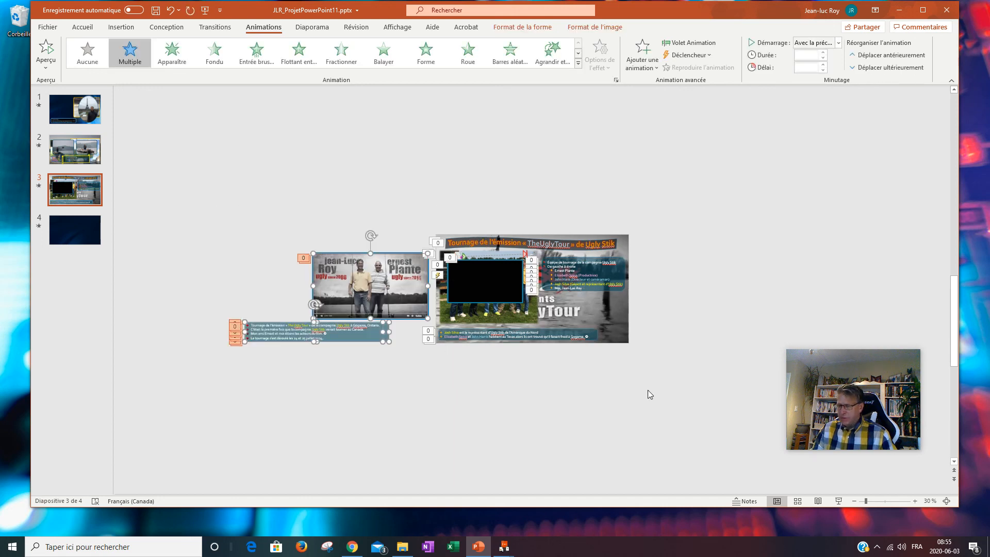
pyautogui.press('Right')
pyautogui.press('Right')
pyautogui.press('Right')
pyautogui.press('Right')
pyautogui.press('Right')
pyautogui.press('Right')
pyautogui.press('Right')
pyautogui.press('Right')
pyautogui.press('Right')
pyautogui.press('Right')
pyautogui.press('Right')
pyautogui.press('Right')
pyautogui.press('Right')
pyautogui.press('Right')
pyautogui.press('Right')
pyautogui.press('Right')
pyautogui.press('Right')
pyautogui.press('Right')
pyautogui.press('Right')
pyautogui.press('Right')
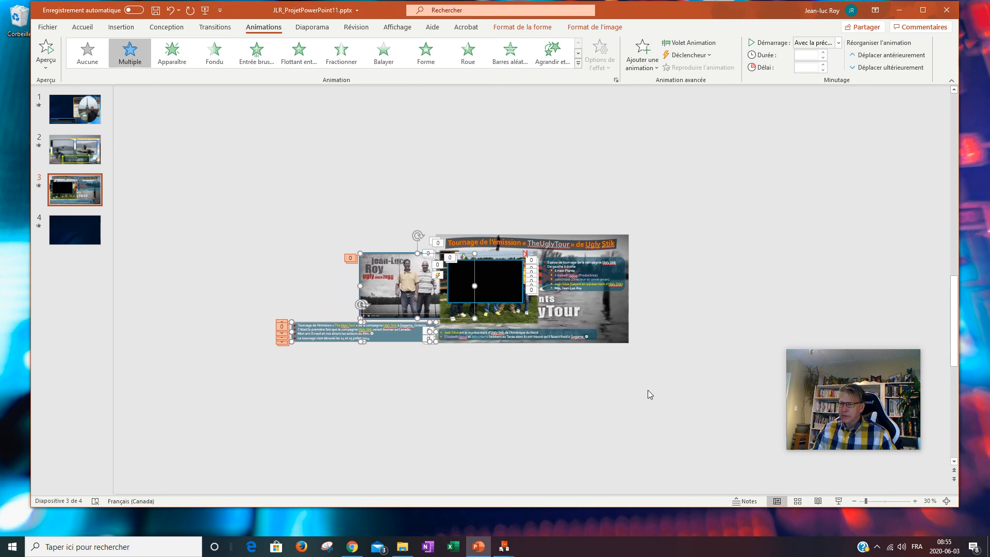
pyautogui.press('Right')
pyautogui.press('Right')
pyautogui.press('Right')
pyautogui.press('Right')
pyautogui.press('Right')
pyautogui.press('Right')
pyautogui.press('Right')
pyautogui.press('Right')
pyautogui.press('Right')
pyautogui.press('Right')
pyautogui.press('Right')
pyautogui.press('Right')
pyautogui.press('Right')
pyautogui.press('Right')
pyautogui.press('Right')
pyautogui.press('Right')
pyautogui.press('Right')
pyautogui.press('Right')
pyautogui.press('Right')
pyautogui.press('Right')
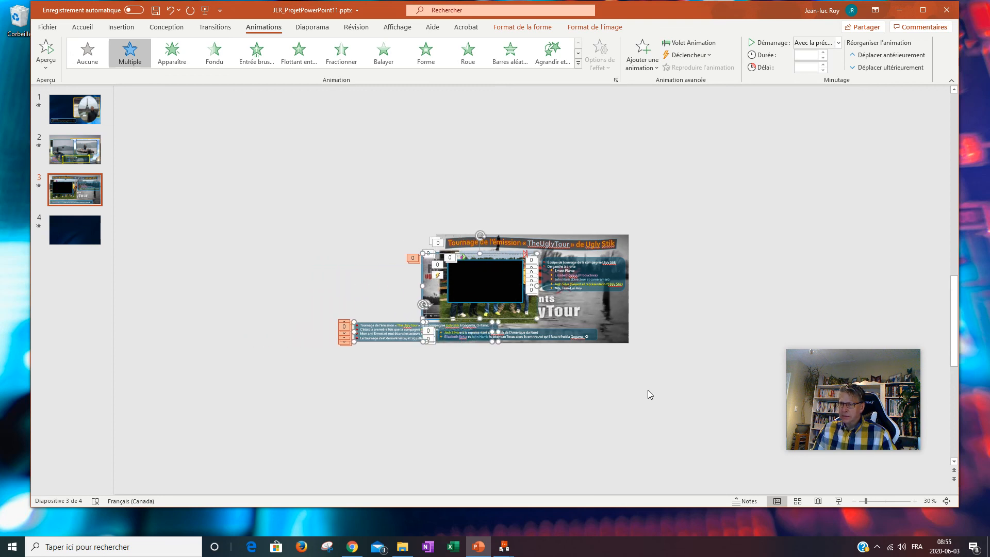
pyautogui.press('Right')
pyautogui.press('Right')
pyautogui.press('Right')
pyautogui.press('Right')
pyautogui.press('Right')
pyautogui.press('Right')
pyautogui.press('Right')
pyautogui.press('Right')
pyautogui.press('Right')
pyautogui.press('Right')
pyautogui.press('Right')
pyautogui.press('Right')
pyautogui.press('Right')
pyautogui.press('Right')
pyautogui.press('Right')
pyautogui.press('Right')
pyautogui.press('Right')
pyautogui.press('Right')
pyautogui.press('Right')
pyautogui.press('Right')
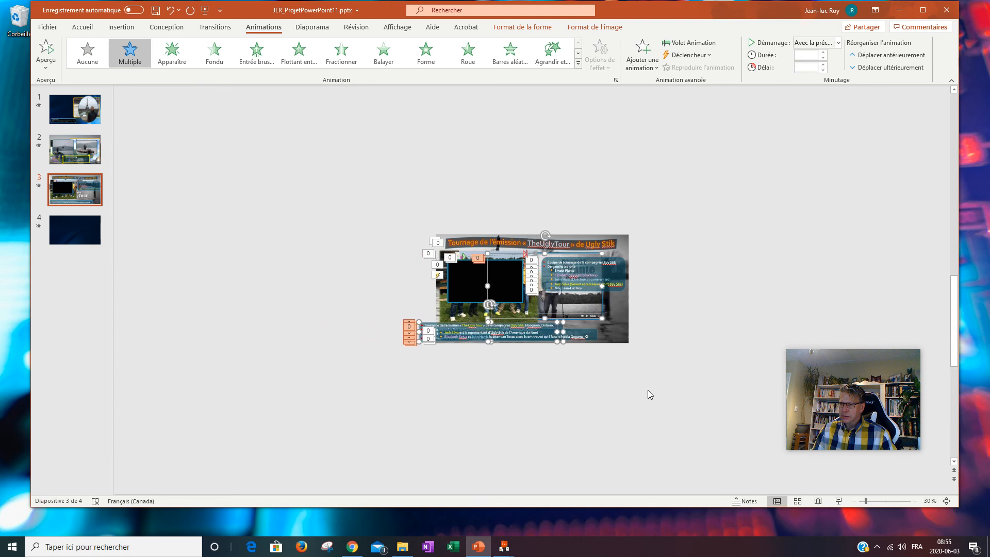
pyautogui.press('Right')
pyautogui.press('Right')
pyautogui.press('Right')
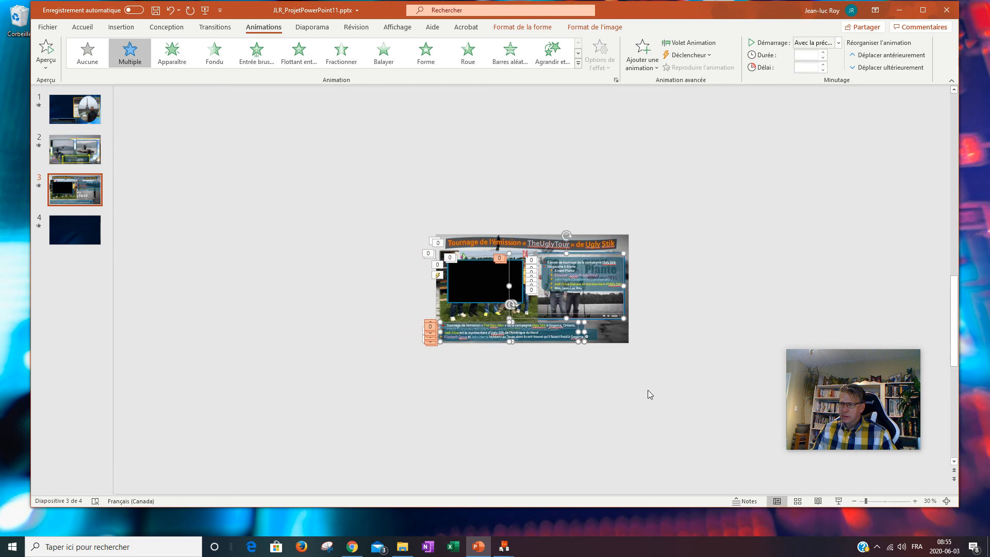
pyautogui.click(601, 426)
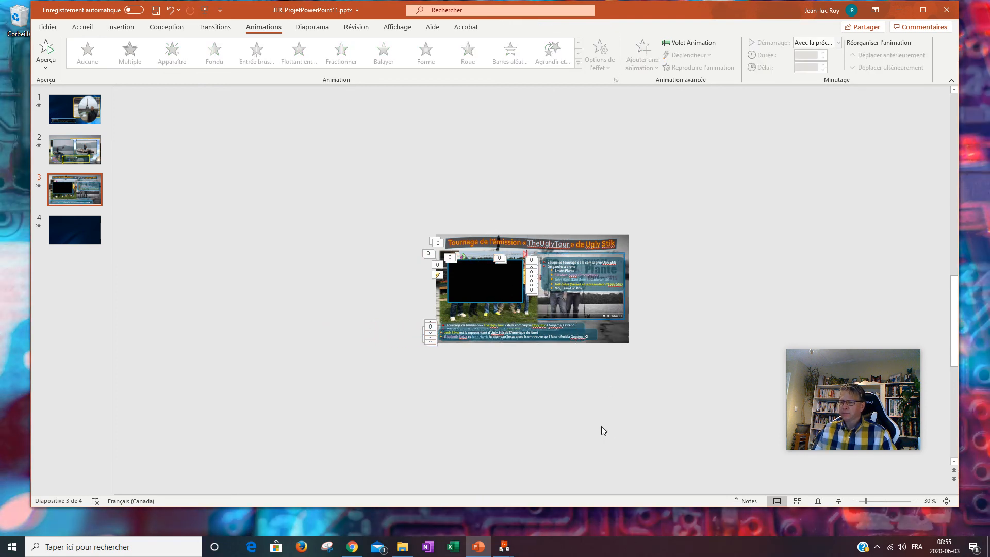
pyautogui.click(154, 10)
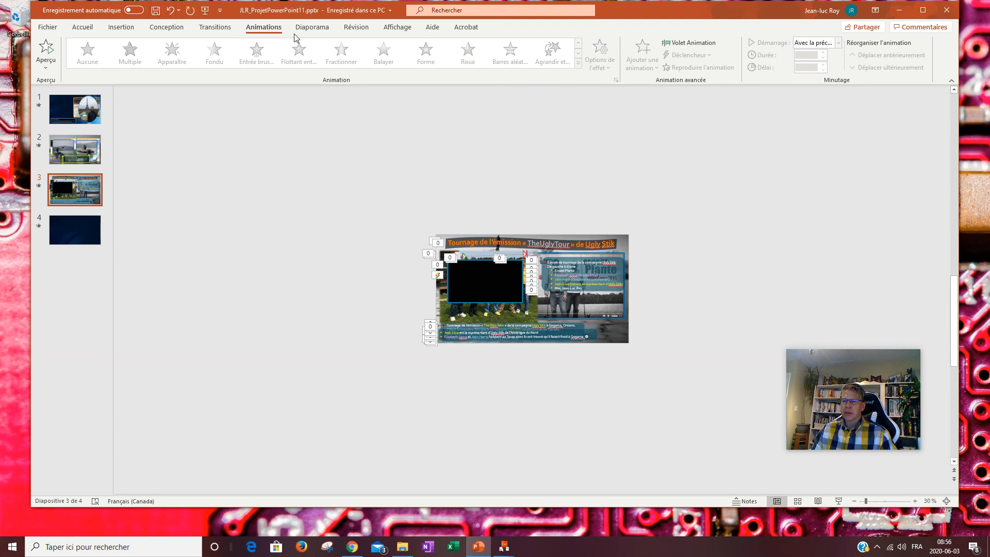
# Step: Display the slide show commands and zoom the slide view in to 70 %
pyautogui.click(311, 28)
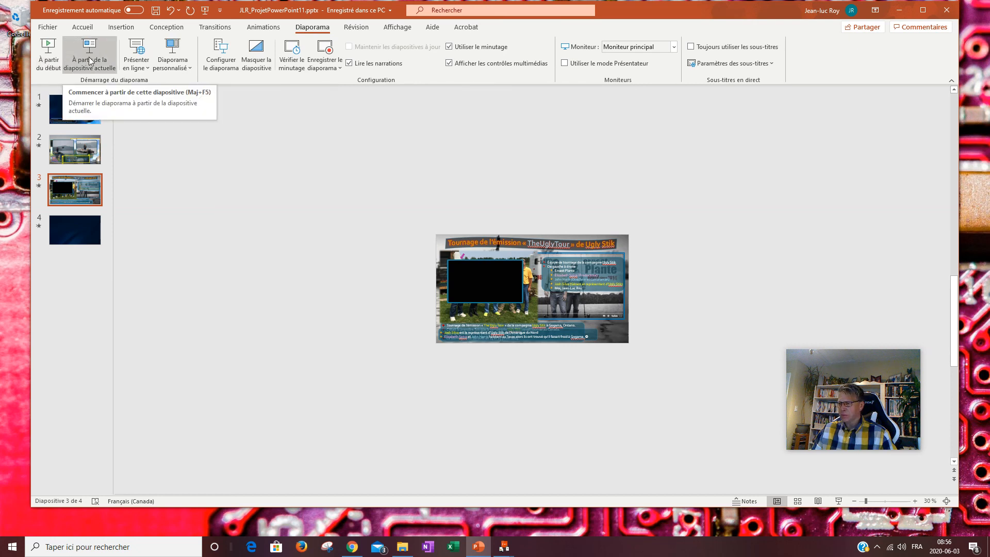
pyautogui.click(915, 501)
pyautogui.click(915, 501)
pyautogui.click(915, 500)
pyautogui.click(915, 501)
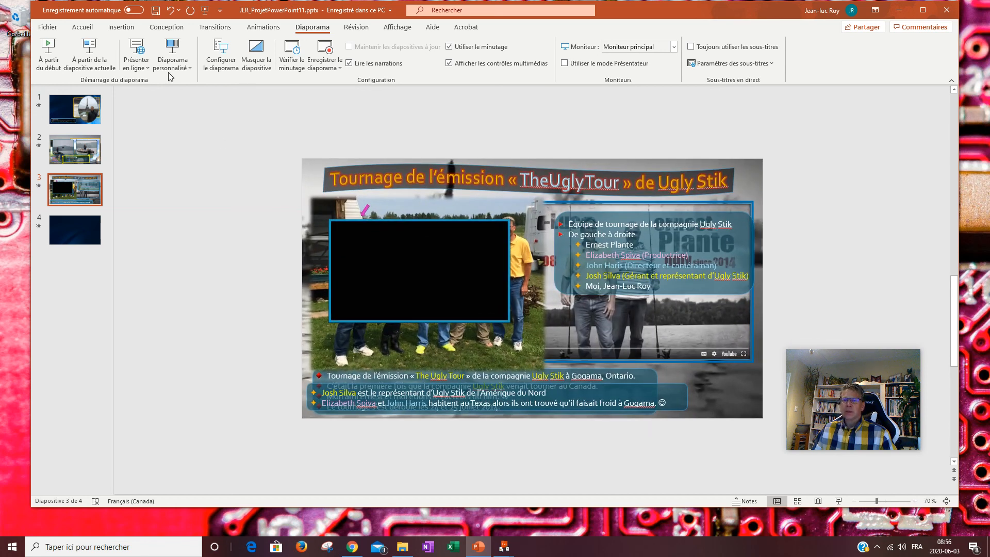